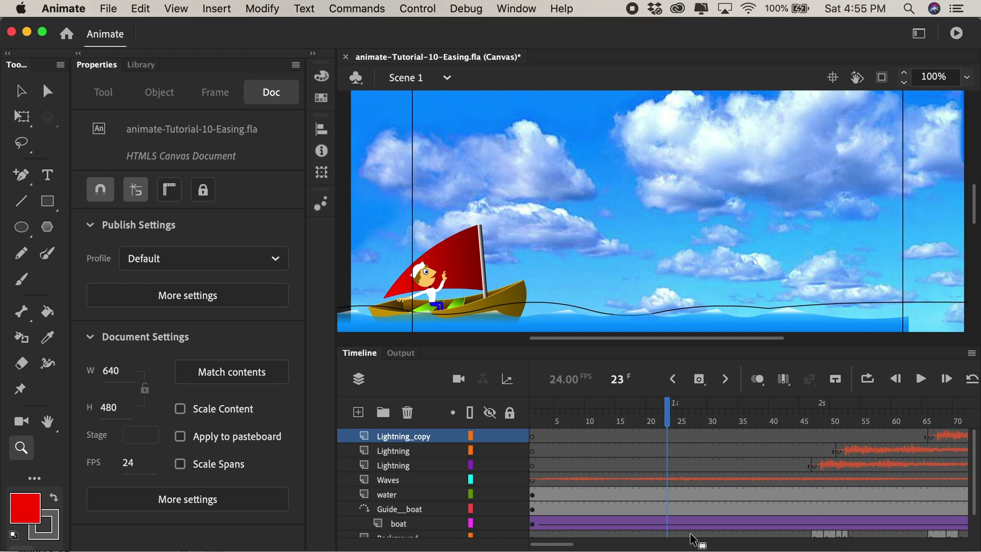
# - Play the red ball's bounce animation in the Untitled-1 practice document
pyautogui.click(21, 229)
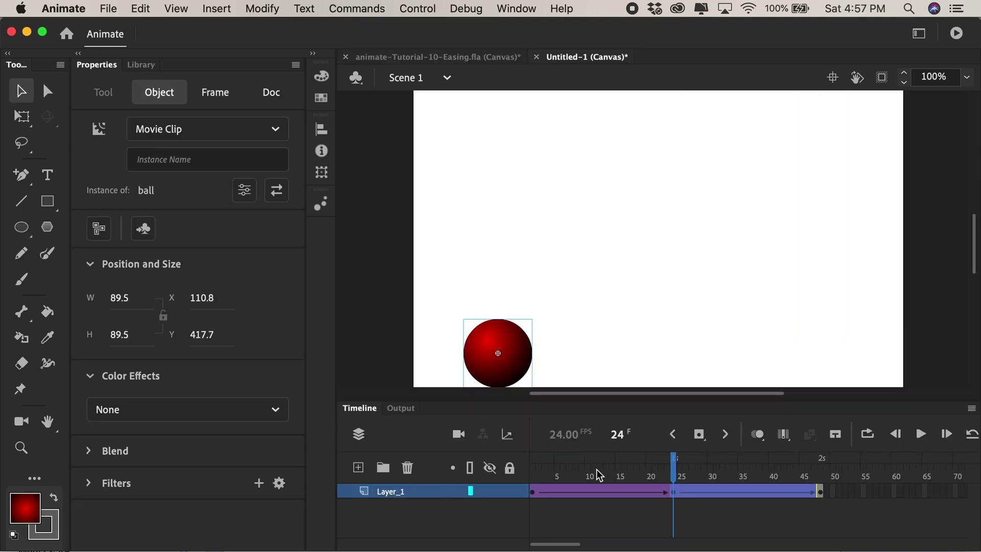
pyautogui.click(533, 491)
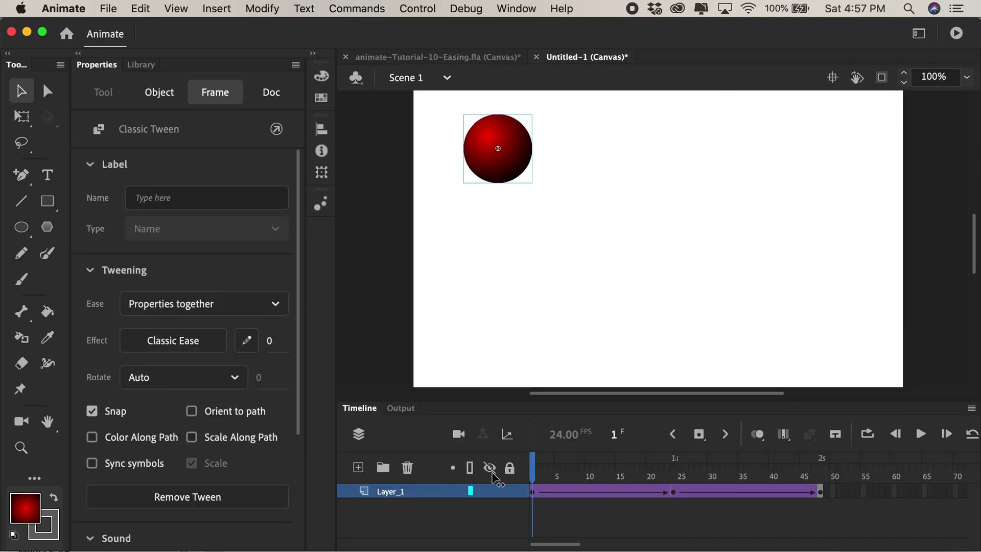
pyautogui.press('Return')
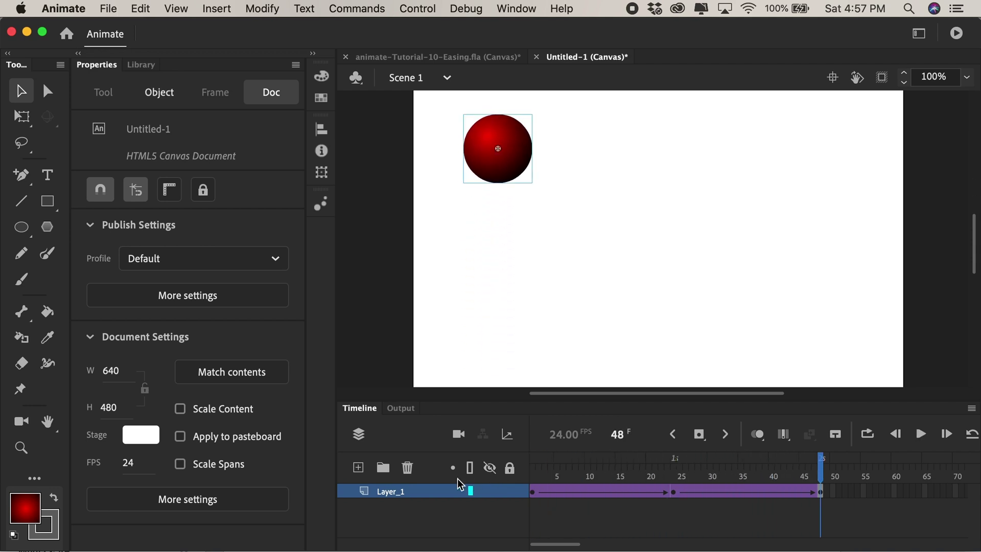
# - Rename Layer_1 to ball
pyautogui.doubleClick(401, 490)
pyautogui.write('b')
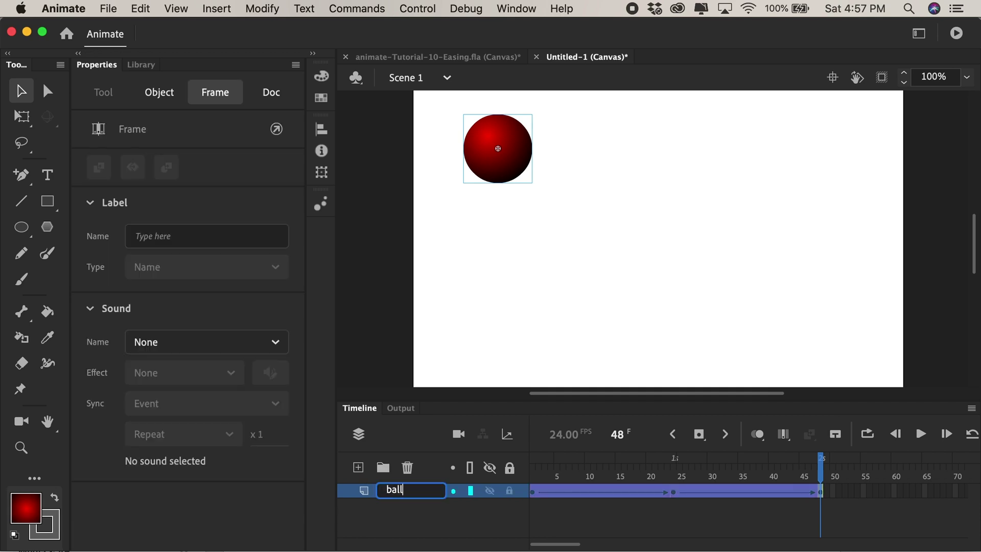
pyautogui.write('all')
pyautogui.press('Return')
# - Add a new layer and Alt-drag a copy of the 48-frame ball tween onto it
pyautogui.click(358, 468)
pyautogui.click(532, 506)
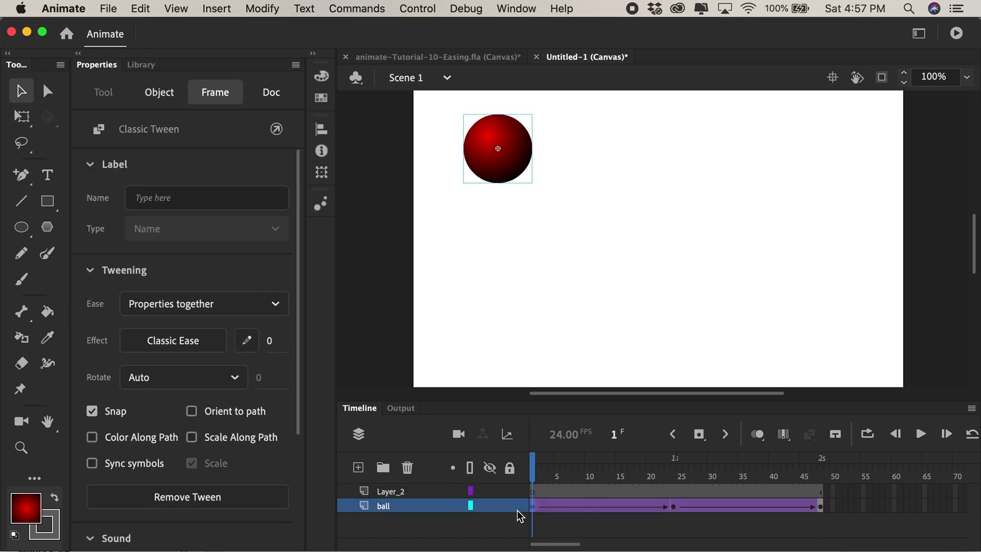
pyautogui.click(532, 508)
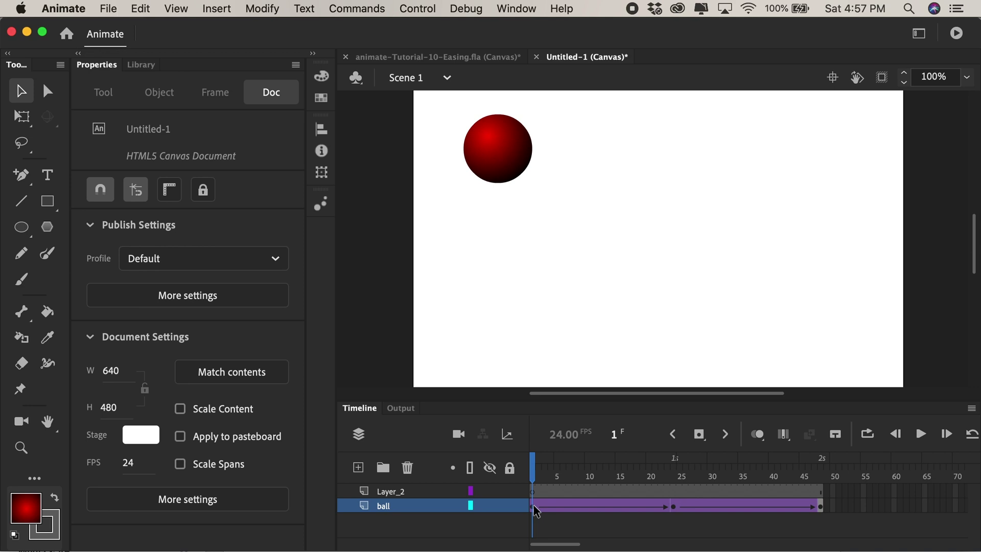
pyautogui.click(541, 507)
pyautogui.moveTo(541, 505); pyautogui.dragTo(820, 516)
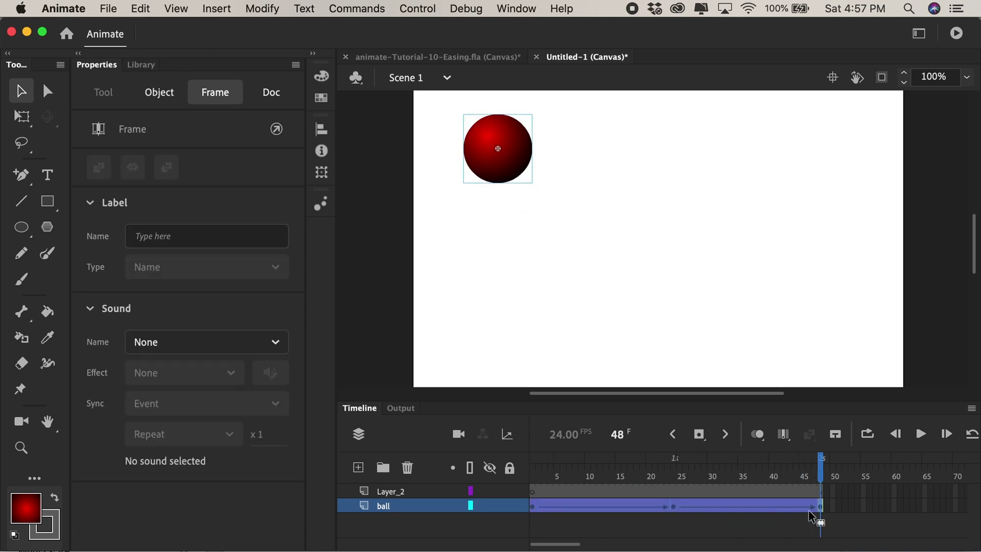
pyautogui.moveTo(586, 511); pyautogui.dragTo(577, 489)
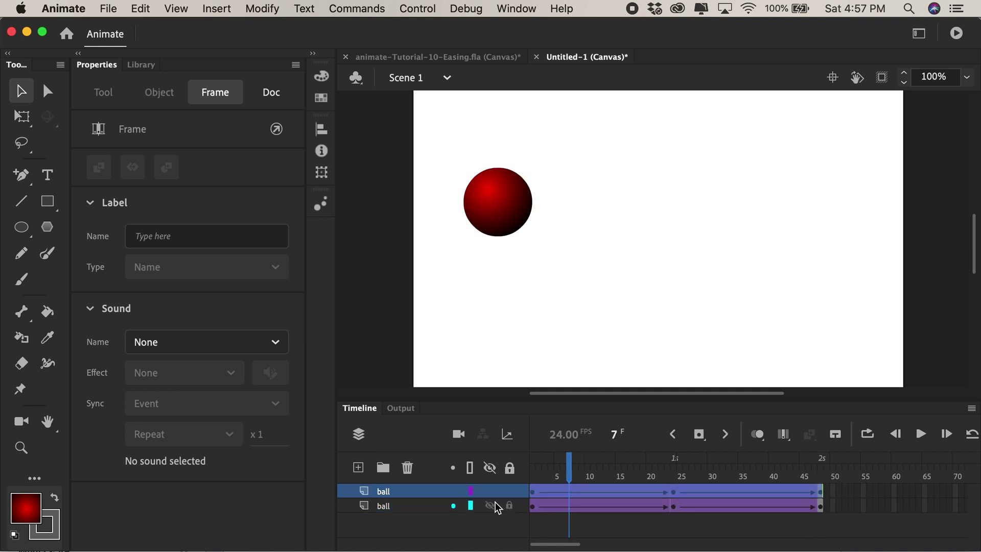
# - Lock the bottom ball layer and enable Edit Multiple Frames covering all frames
pyautogui.click(509, 506)
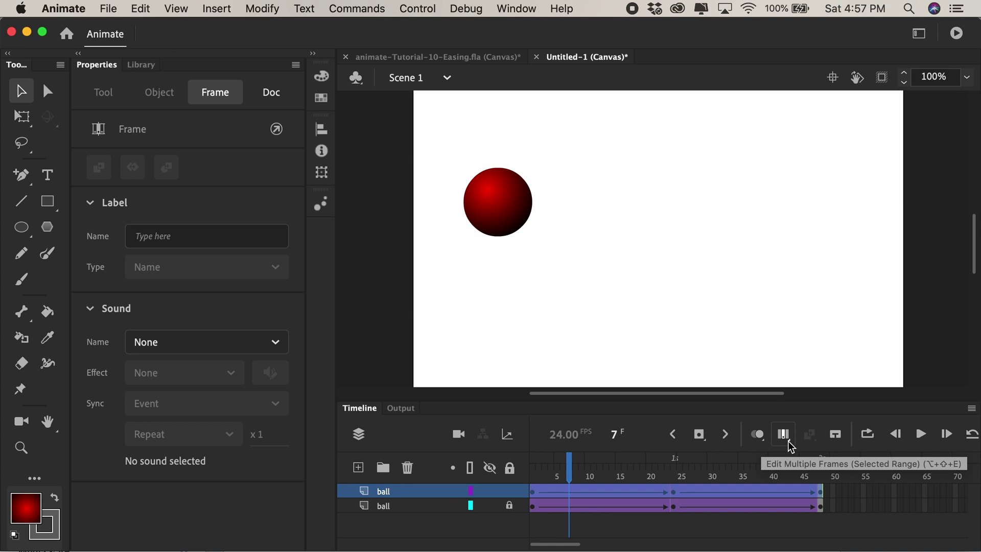
pyautogui.click(788, 440)
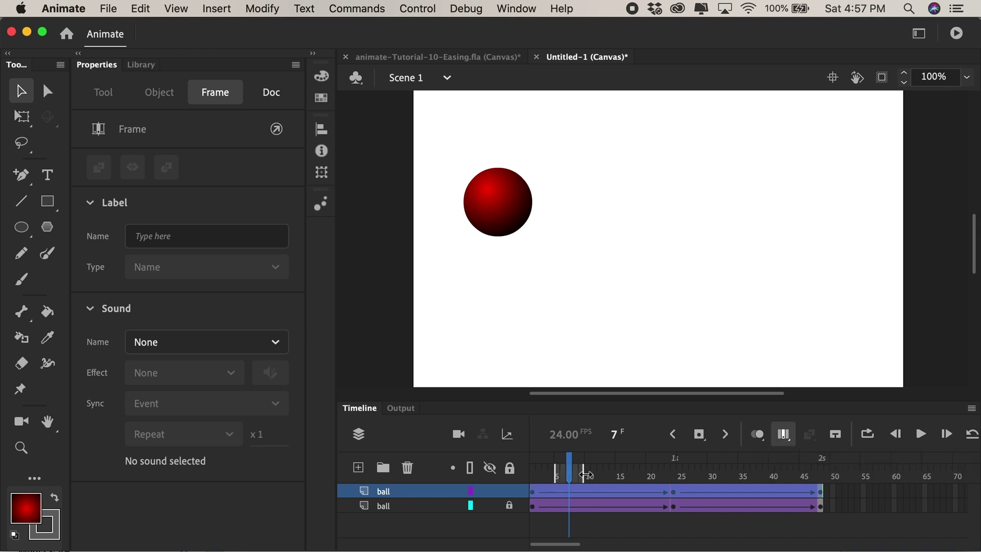
pyautogui.moveTo(583, 474); pyautogui.dragTo(822, 475)
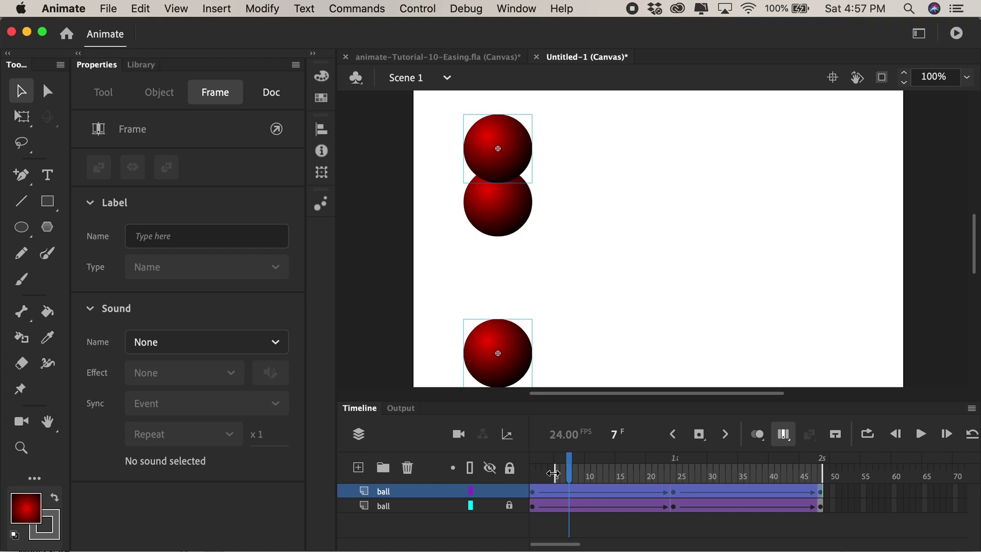
pyautogui.moveTo(556, 474); pyautogui.dragTo(530, 471)
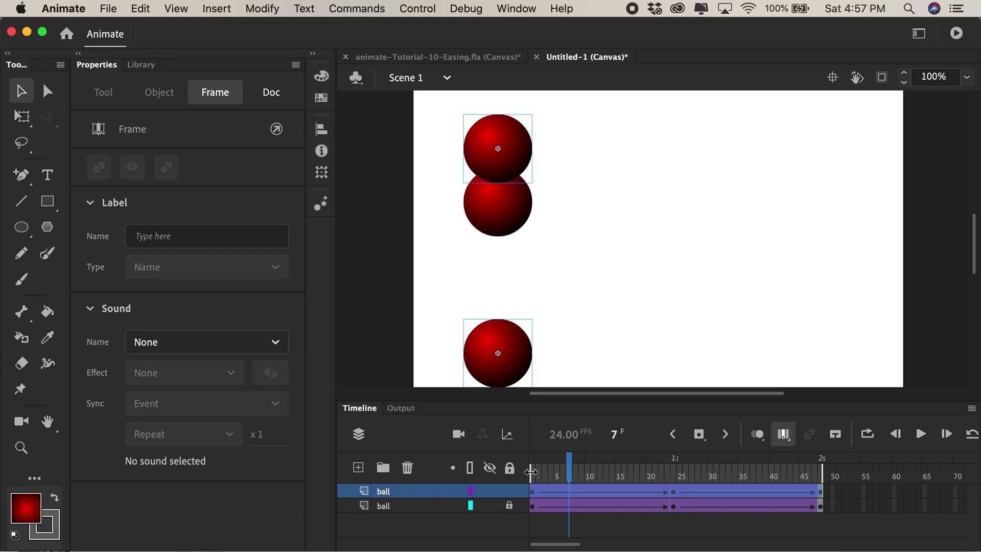
pyautogui.click(789, 437)
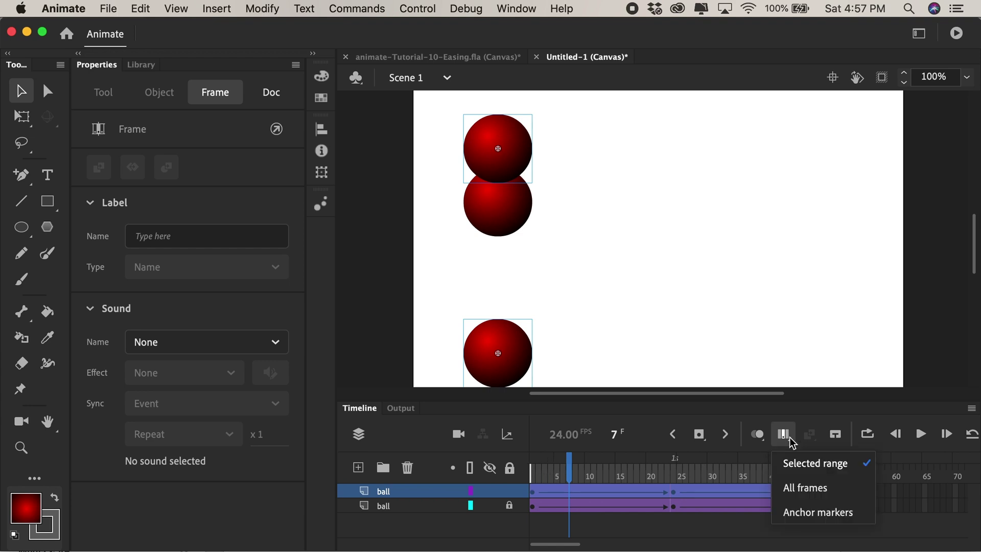
pyautogui.click(805, 489)
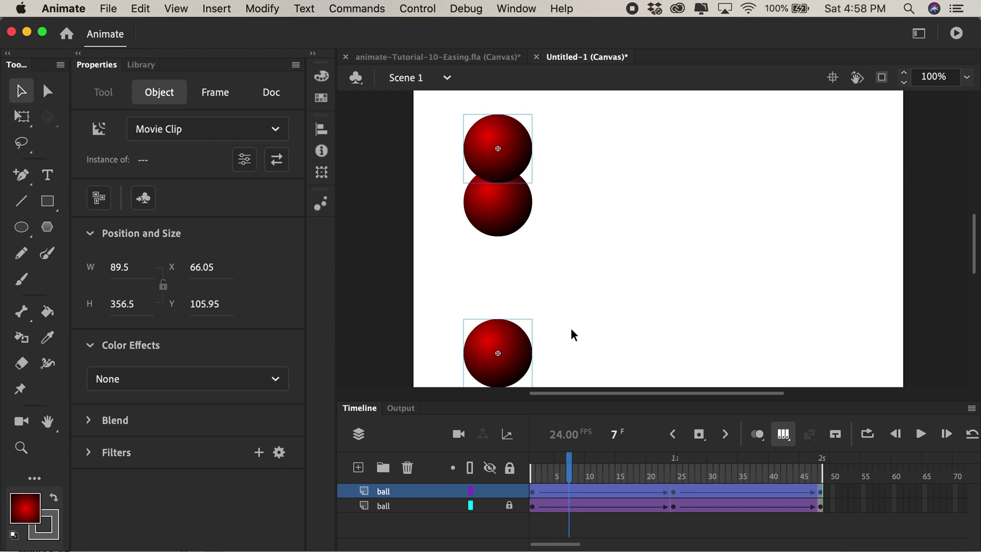
# - Nudge the top ball right to X 366.05 in every keyframe, then play both balls
pyautogui.hotkey('shift', 'Right')
pyautogui.hotkey('shift', 'Right')
pyautogui.hotkey('shift', 'Right')
pyautogui.hotkey('shift', 'Right')
pyautogui.hotkey('shift', 'Right')
pyautogui.hotkey('shift', 'Right')
pyautogui.hotkey('shift', 'Right')
pyautogui.hotkey('shift', 'Right')
pyautogui.hotkey('shift', 'Right')
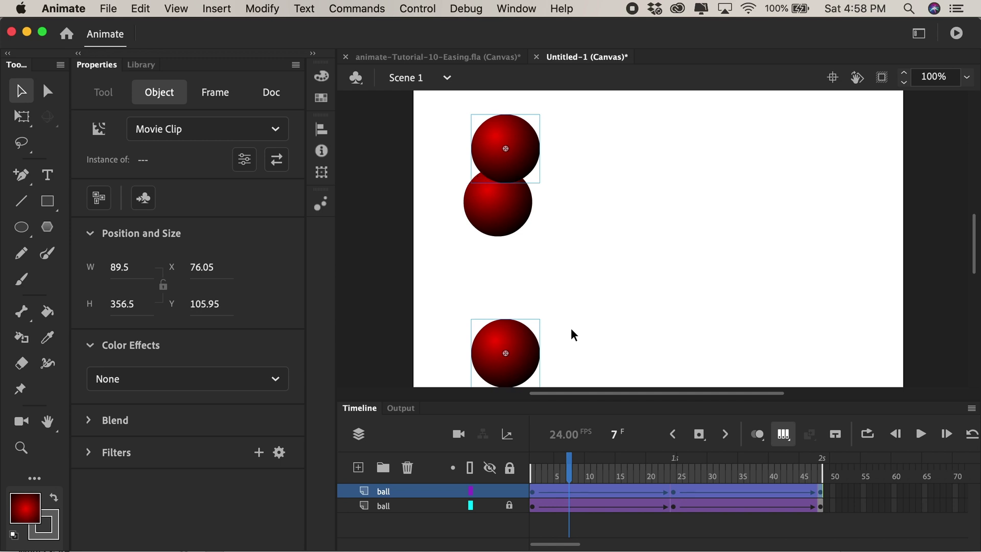
pyautogui.hotkey('shift', 'Right')
pyautogui.hotkey('shift', 'Right')
pyautogui.hotkey('shift', 'Right')
pyautogui.hotkey('shift', 'Right')
pyautogui.hotkey('shift', 'Right')
pyautogui.hotkey('shift', 'Right')
pyautogui.hotkey('shift', 'Right')
pyautogui.hotkey('shift', 'Right')
pyautogui.hotkey('shift', 'Right')
pyautogui.hotkey('shift', 'Right')
pyautogui.hotkey('shift', 'Right')
pyautogui.hotkey('shift', 'Right')
pyautogui.hotkey('shift', 'Right')
pyautogui.hotkey('shift', 'Right')
pyautogui.hotkey('shift', 'Right')
pyautogui.hotkey('shift', 'Right')
pyautogui.hotkey('shift', 'Right')
pyautogui.hotkey('shift', 'Right')
pyautogui.hotkey('shift', 'Right')
pyautogui.hotkey('shift', 'Right')
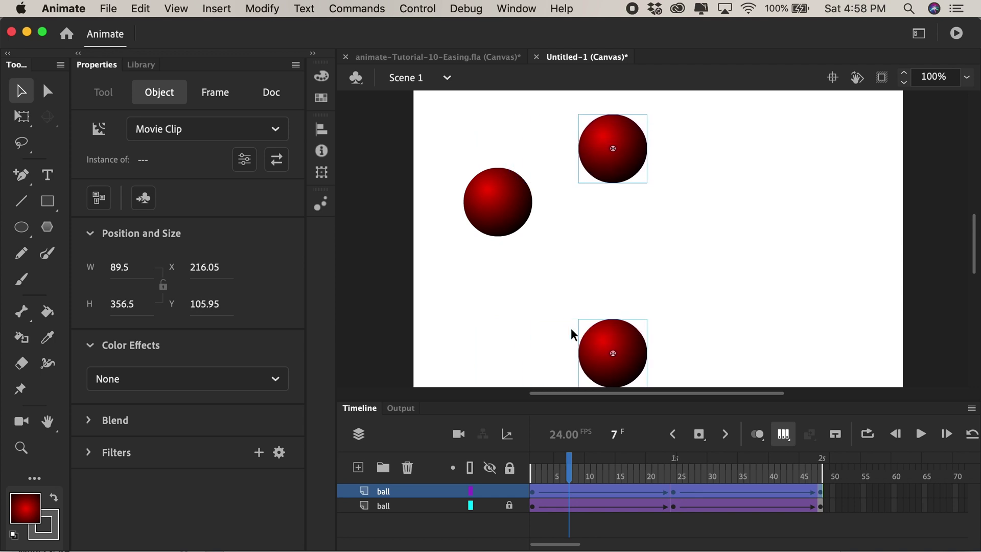
pyautogui.click(783, 434)
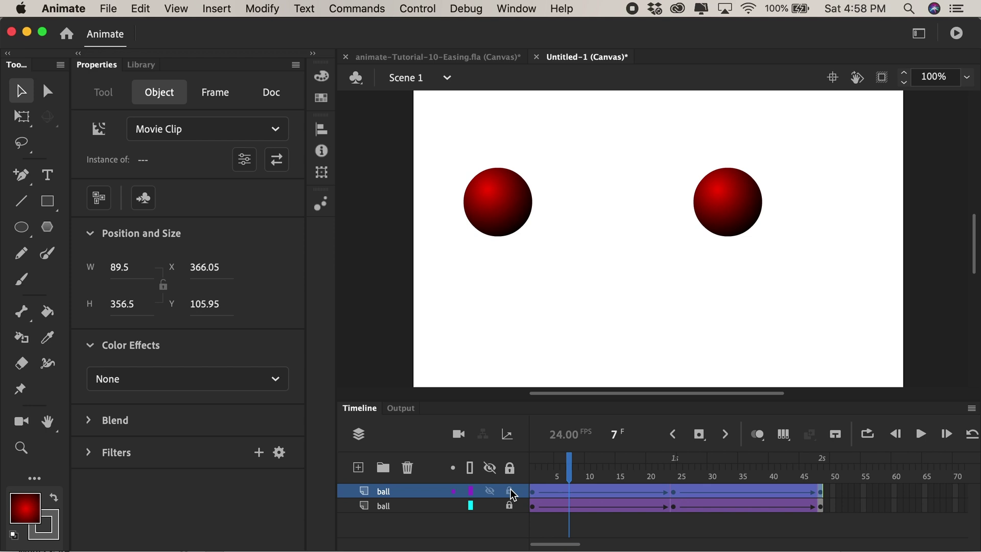
pyautogui.hotkey('shift', ',')
pyautogui.press('Return')
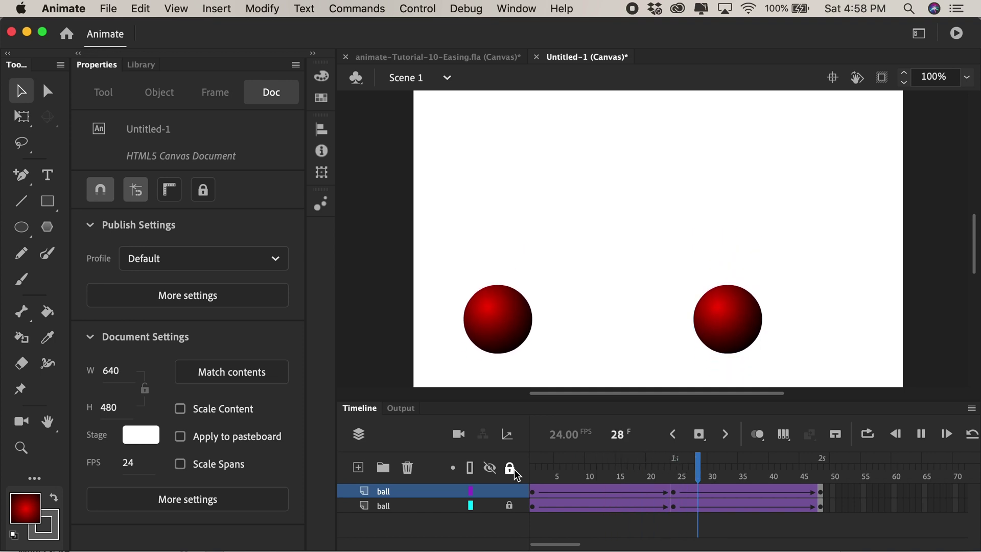
pyautogui.press('Return')
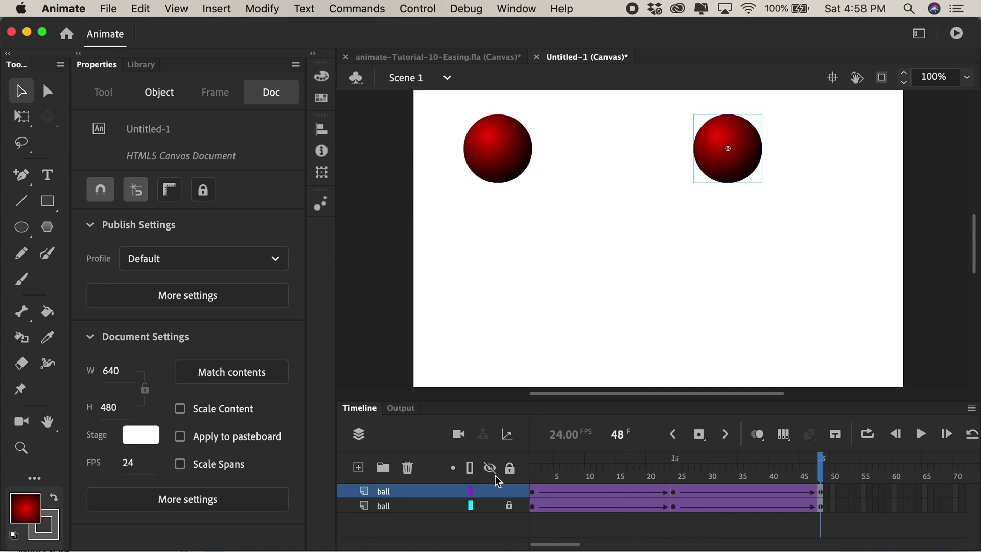
# - Apply the Quad Ease-In classic ease to the top ball's first tween and play it
pyautogui.click(535, 491)
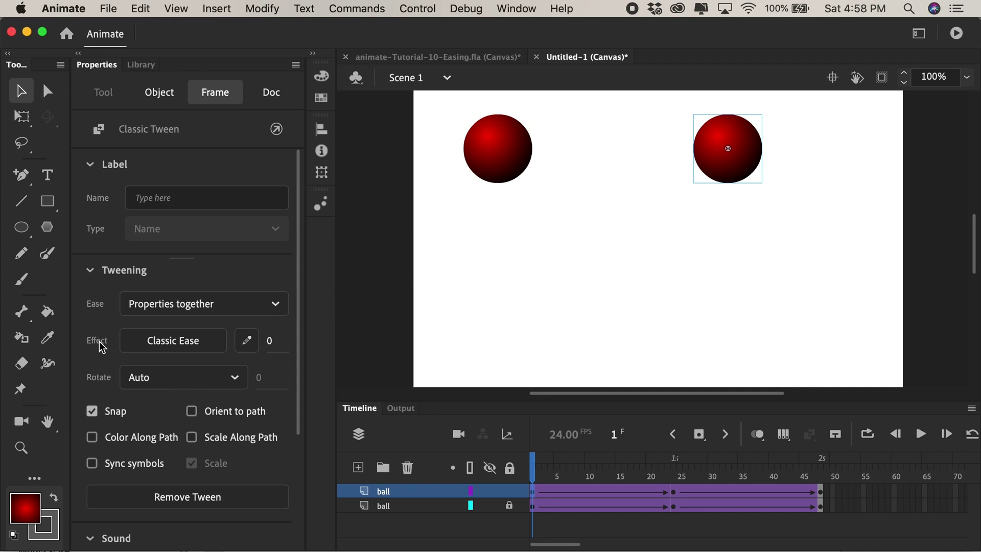
pyautogui.click(172, 340)
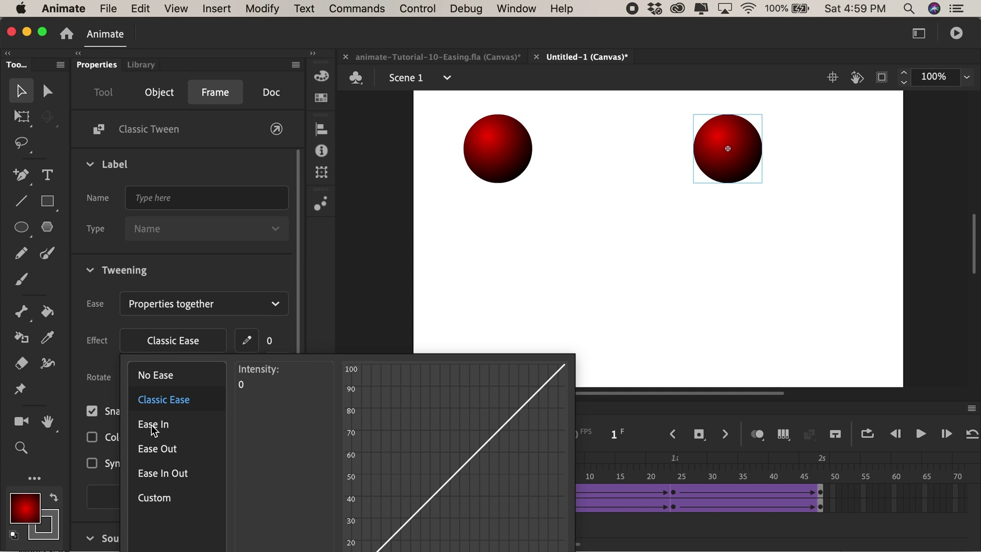
pyautogui.moveTo(151, 454)
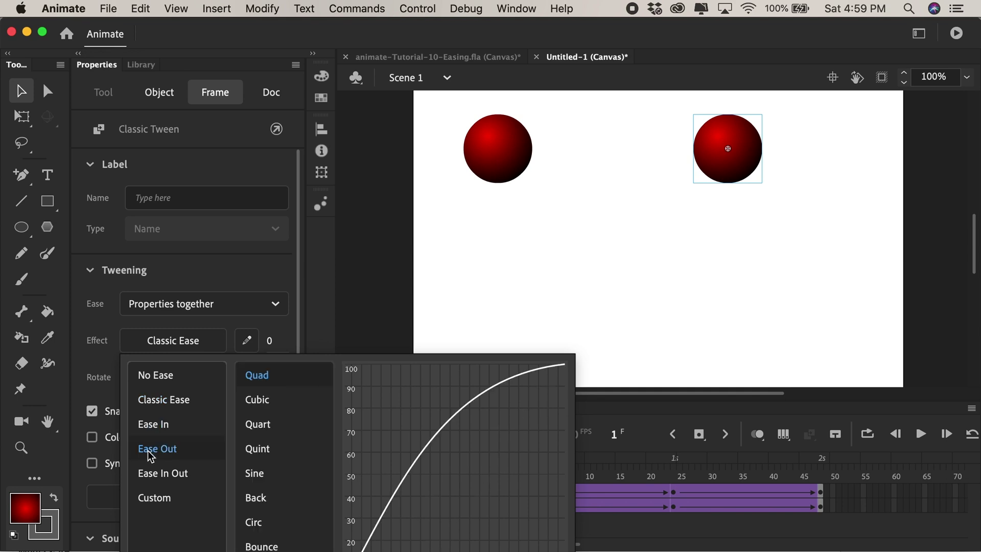
pyautogui.moveTo(151, 431)
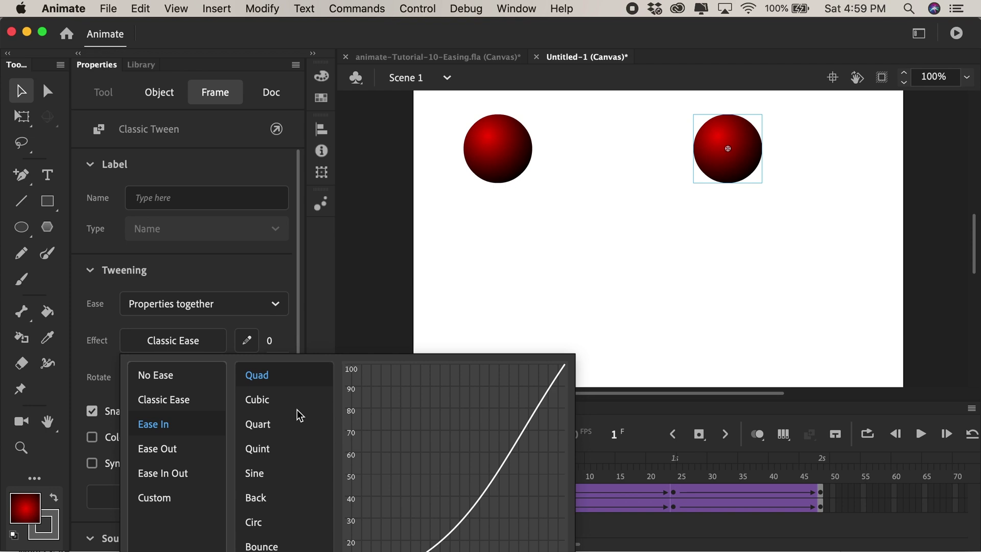
pyautogui.doubleClick(257, 376)
pyautogui.press('Return')
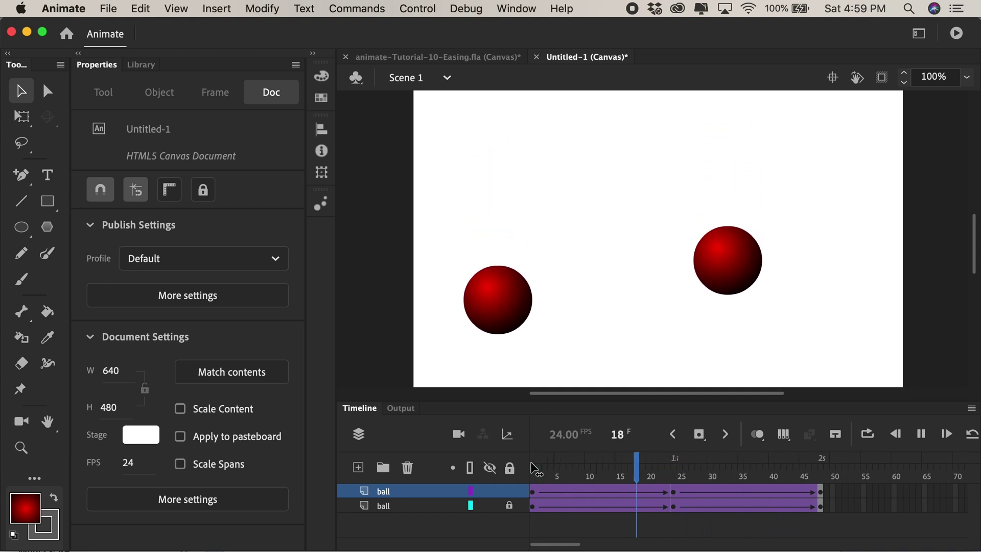
# - Apply the Quad Ease-Out classic ease to the top ball's second tween at frame 24
pyautogui.click(674, 491)
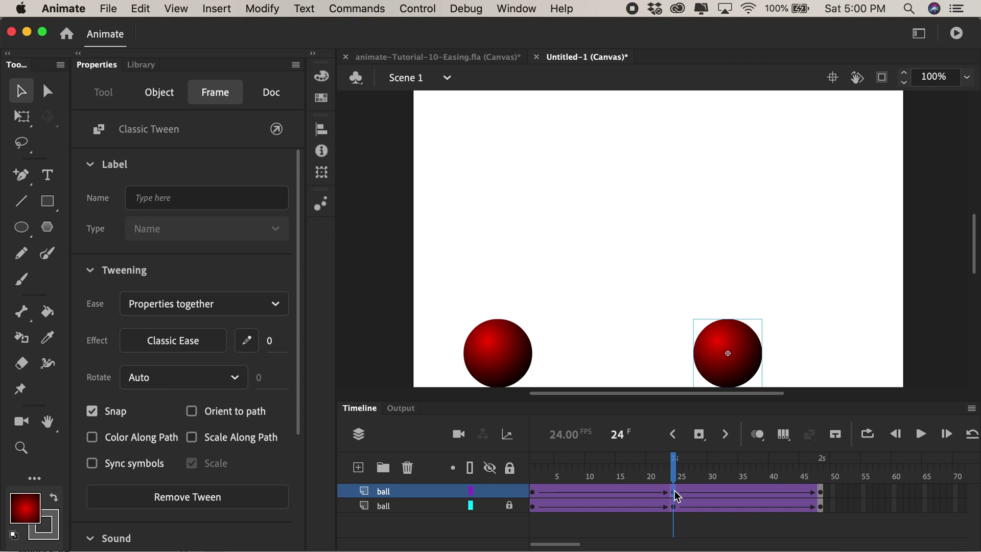
pyautogui.click(172, 341)
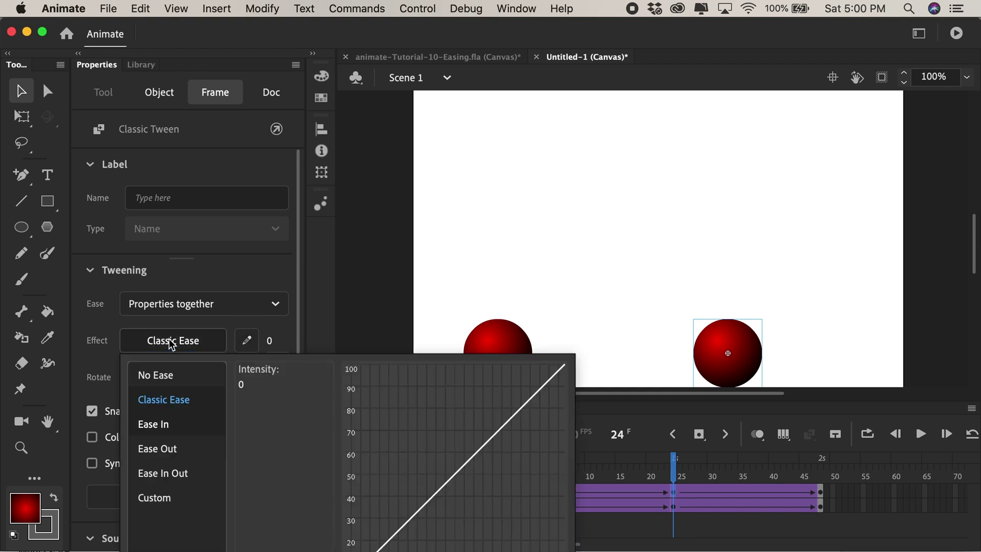
pyautogui.click(165, 450)
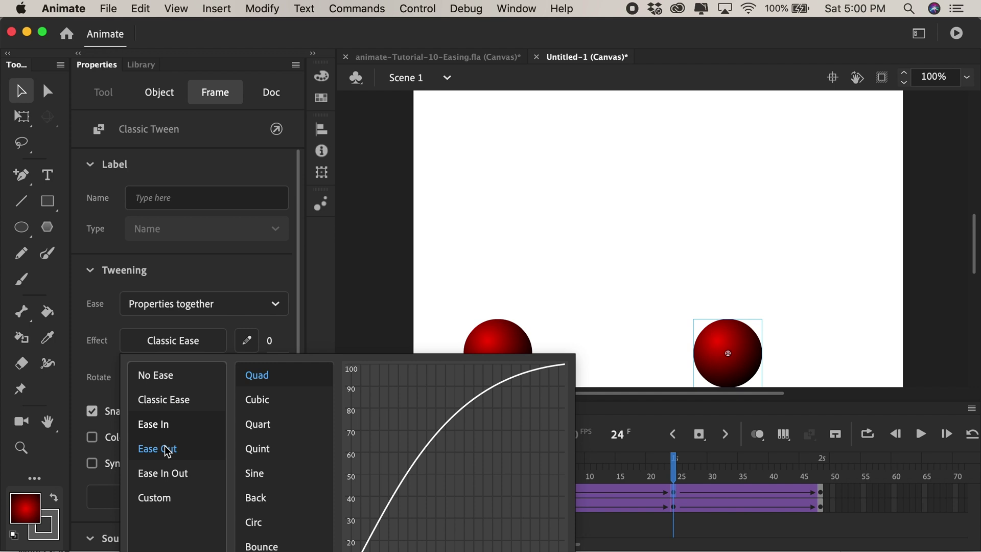
pyautogui.doubleClick(259, 381)
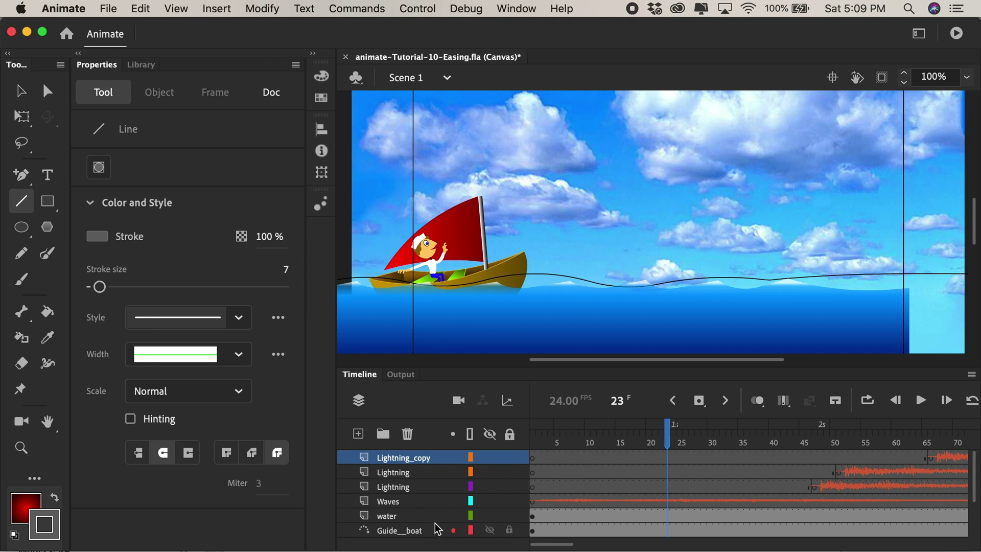
# - Create a folder named Audio, move Lightning_copy through Waves into it, and collapse it
pyautogui.click(382, 433)
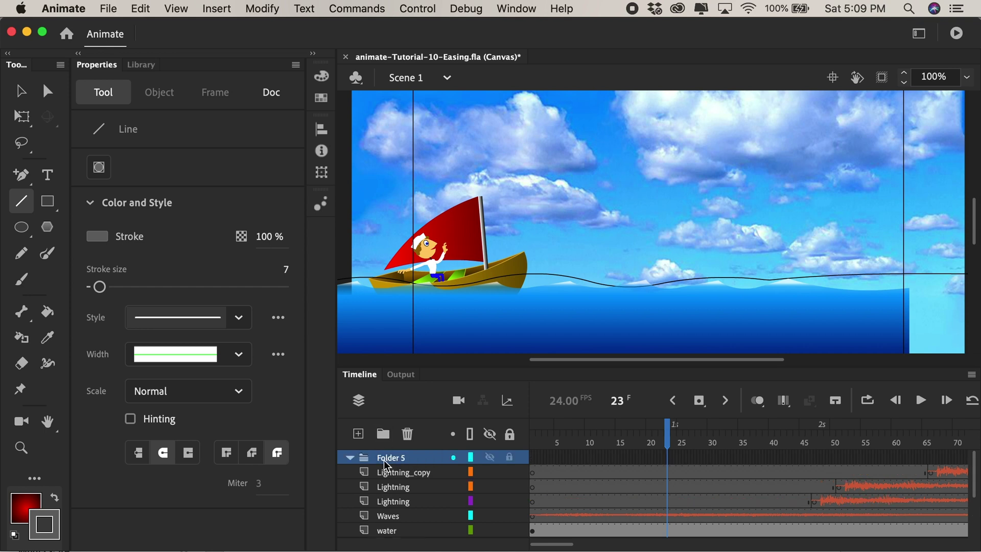
pyautogui.doubleClick(387, 457)
pyautogui.write('Audio')
pyautogui.press('Return')
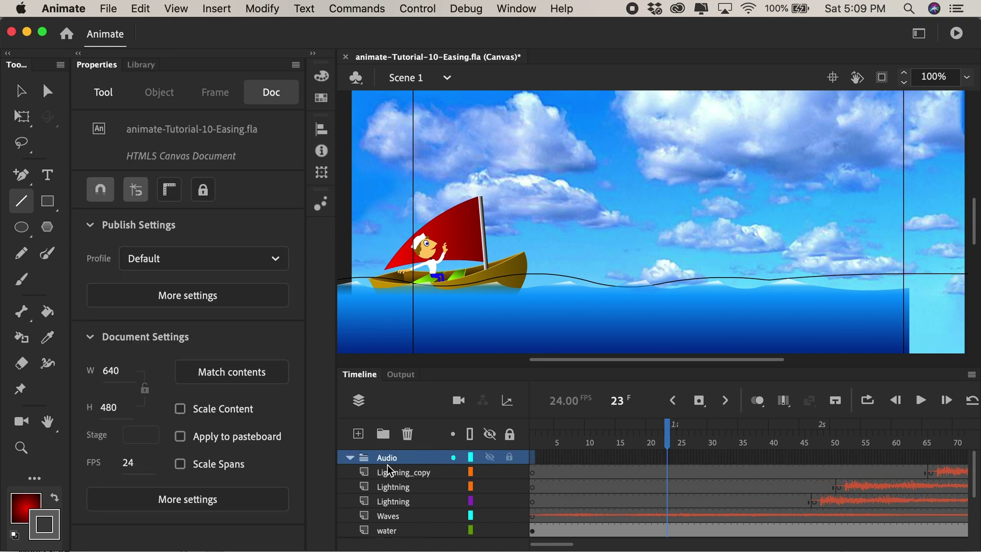
pyautogui.click(403, 478)
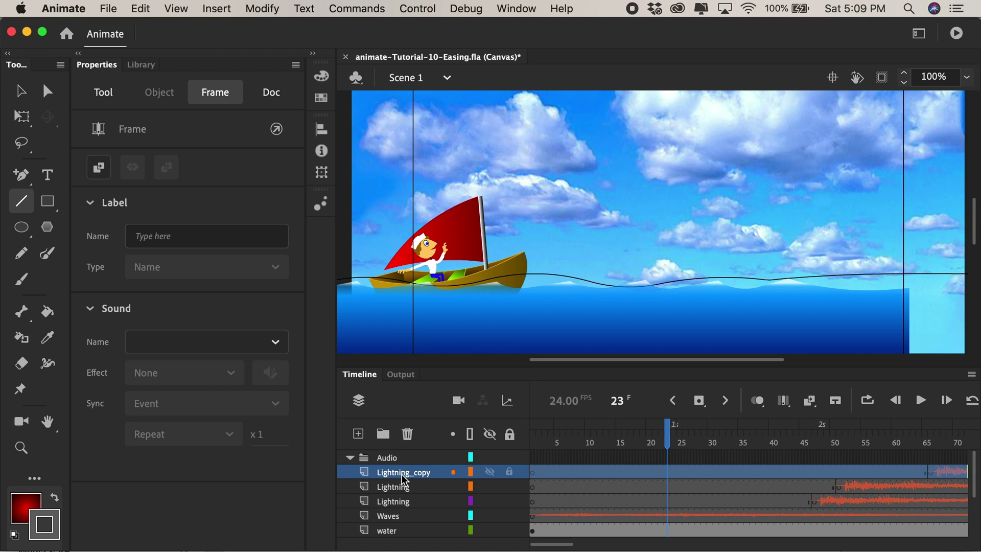
pyautogui.keyDown('shift'); pyautogui.click(392, 517); pyautogui.keyUp('shift')
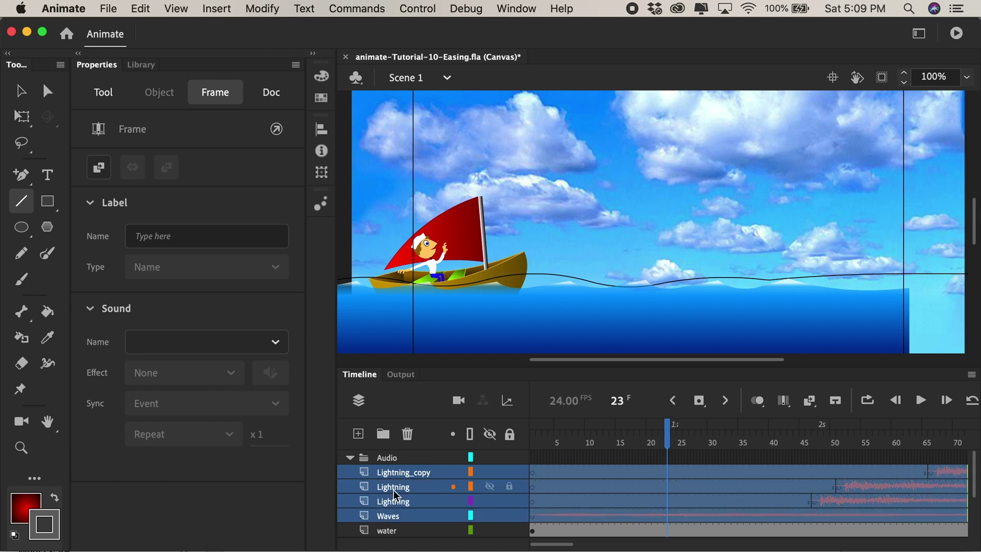
pyautogui.moveTo(396, 480); pyautogui.dragTo(388, 459)
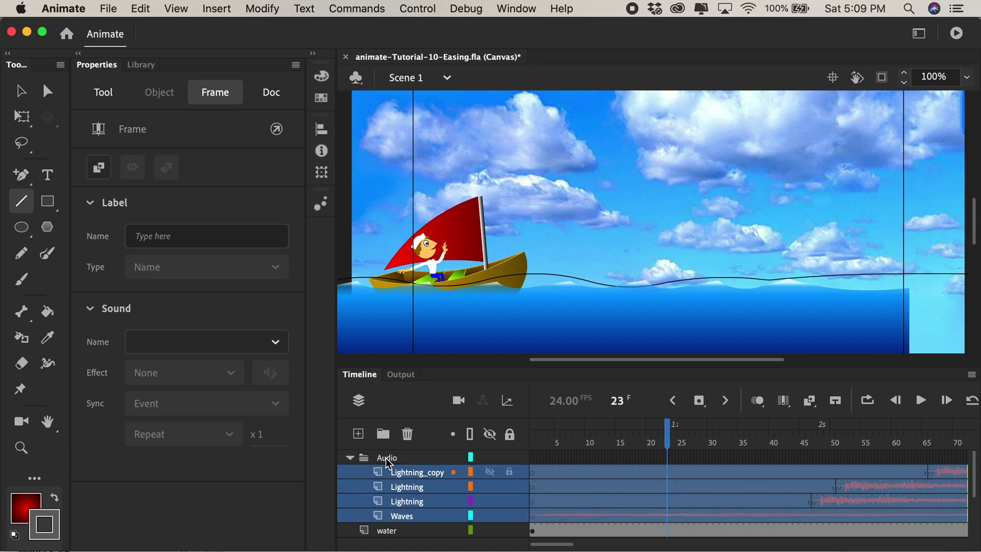
pyautogui.click(350, 458)
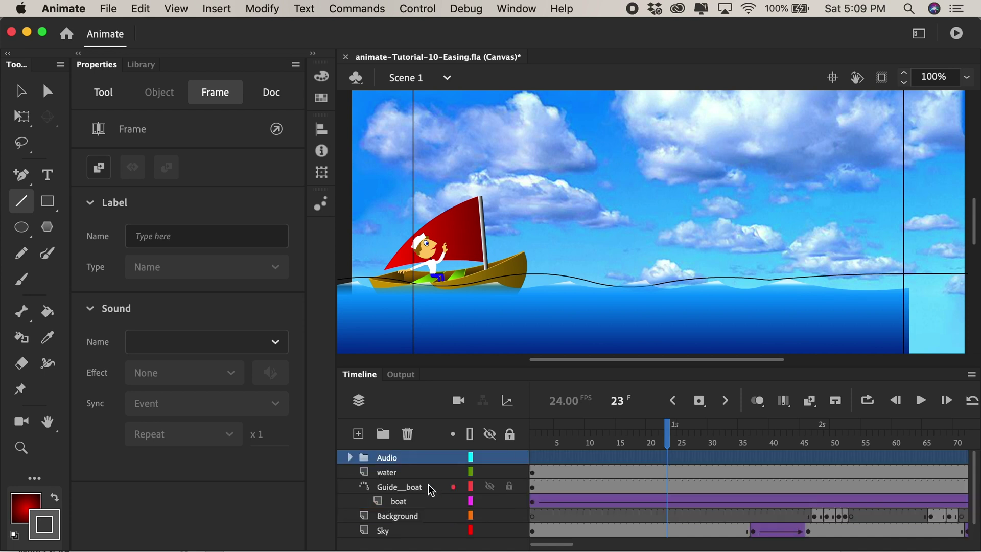
# - Lock all existing layers, add a new layer named Bird, and pick a dark stroke colour
pyautogui.moveTo(510, 460); pyautogui.dragTo(515, 548)
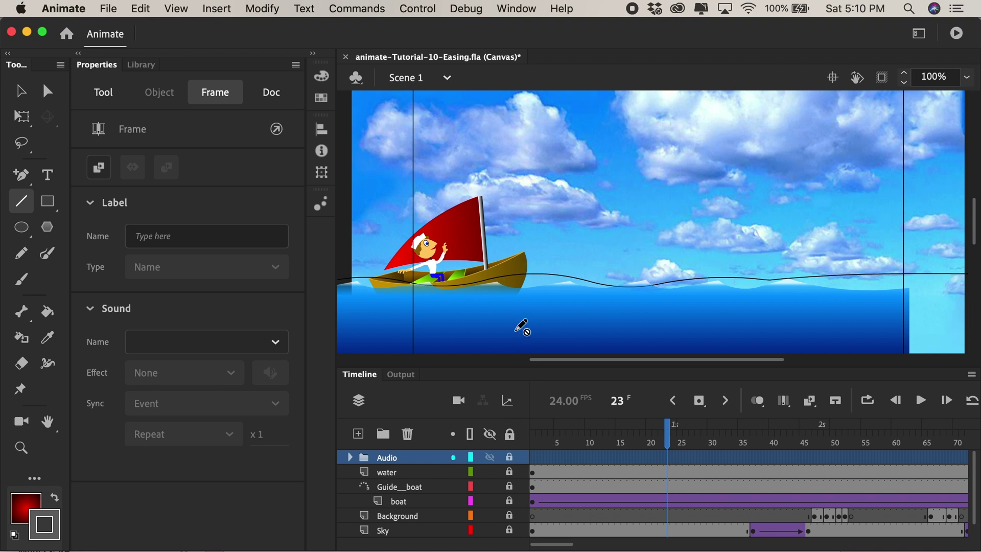
pyautogui.click(358, 433)
pyautogui.write('Bird')
pyautogui.press('Return')
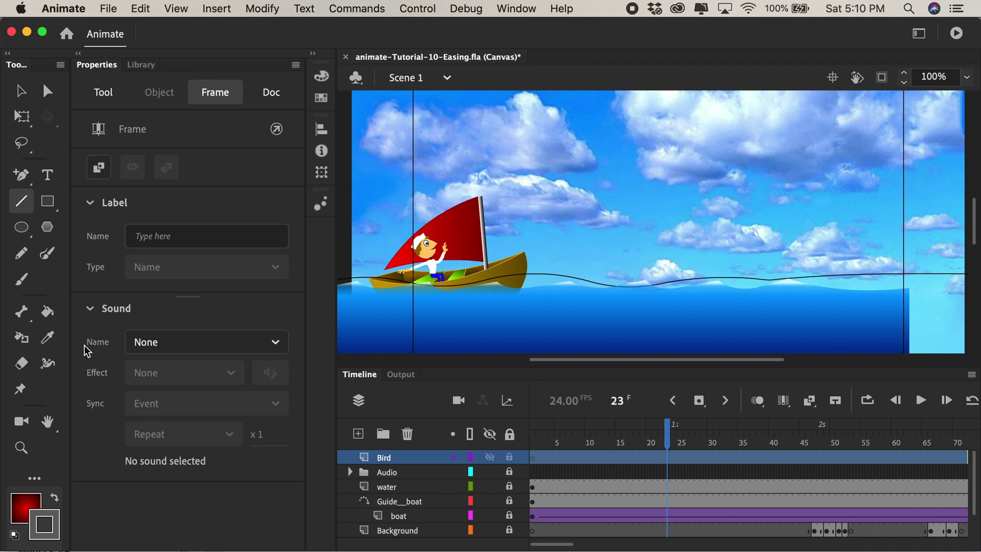
pyautogui.click(57, 535)
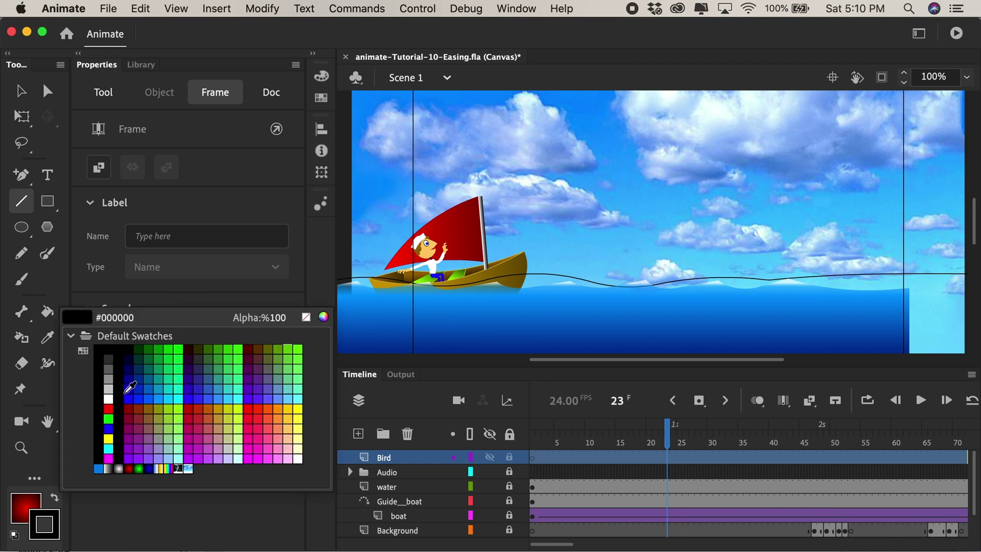
pyautogui.click(109, 358)
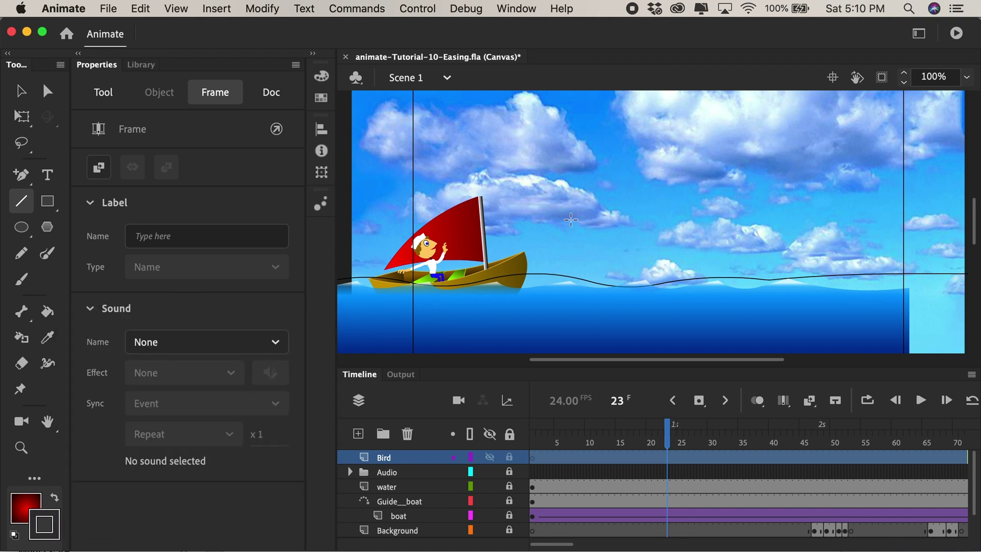
# - Draw a straight line across the sky and bend it into a 239.1 by 46.5 bird shape
pyautogui.moveTo(559, 205); pyautogui.dragTo(758, 204)
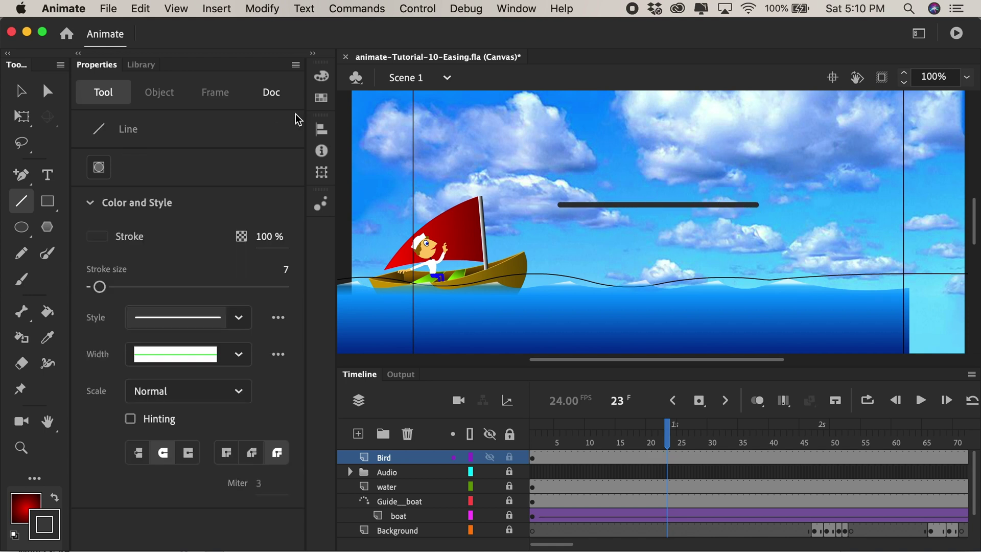
pyautogui.click(21, 92)
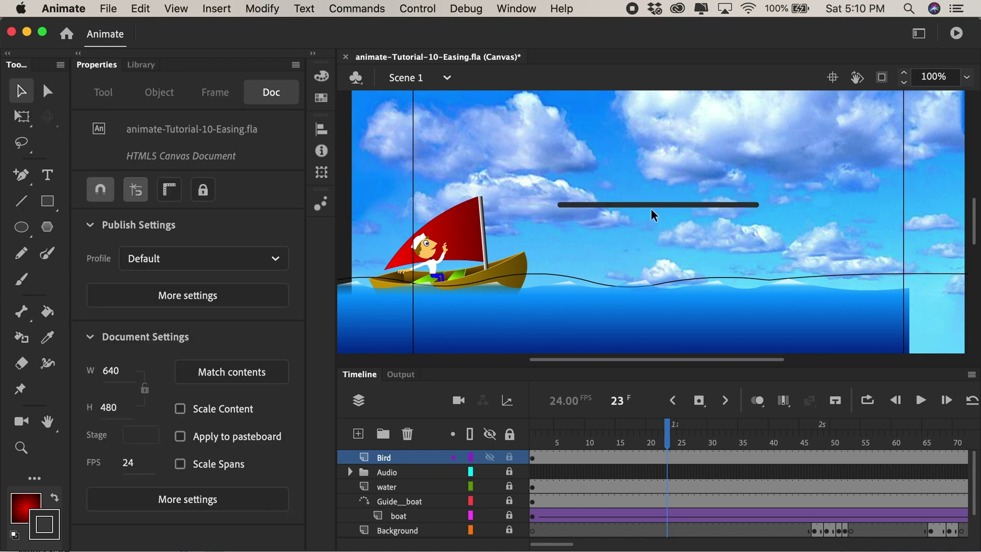
pyautogui.moveTo(654, 204); pyautogui.dragTo(610, 194)
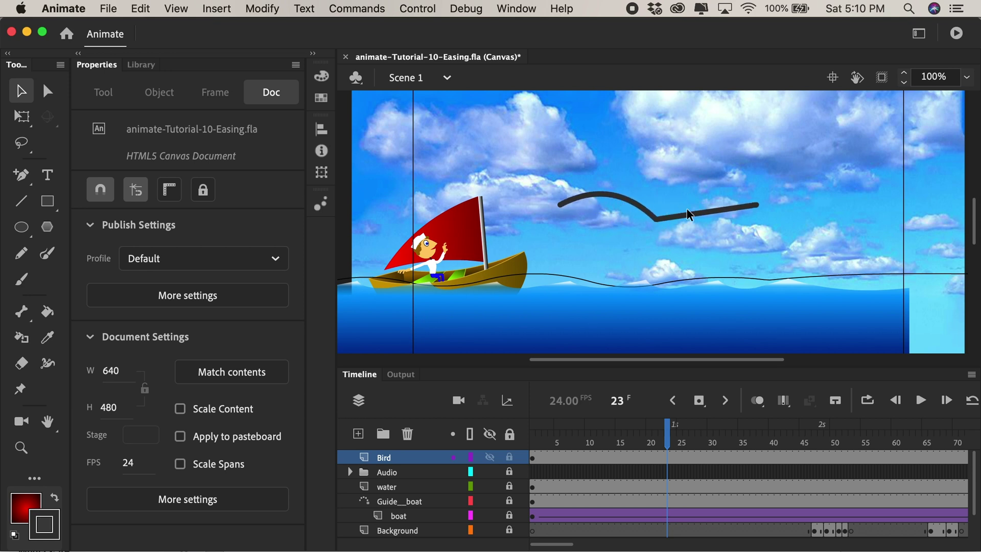
pyautogui.moveTo(704, 213); pyautogui.dragTo(702, 198)
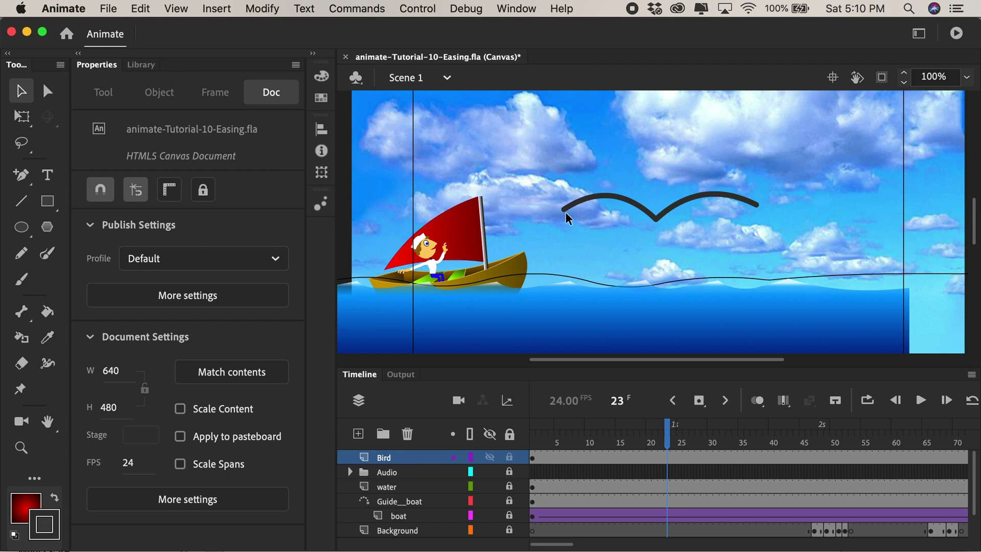
pyautogui.moveTo(565, 211); pyautogui.dragTo(566, 185)
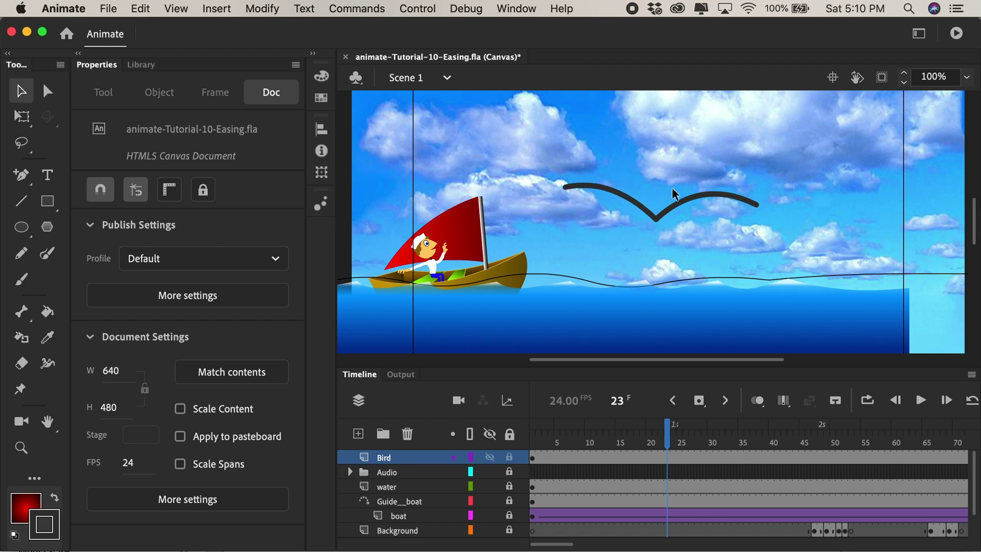
pyautogui.moveTo(756, 204); pyautogui.dragTo(749, 186)
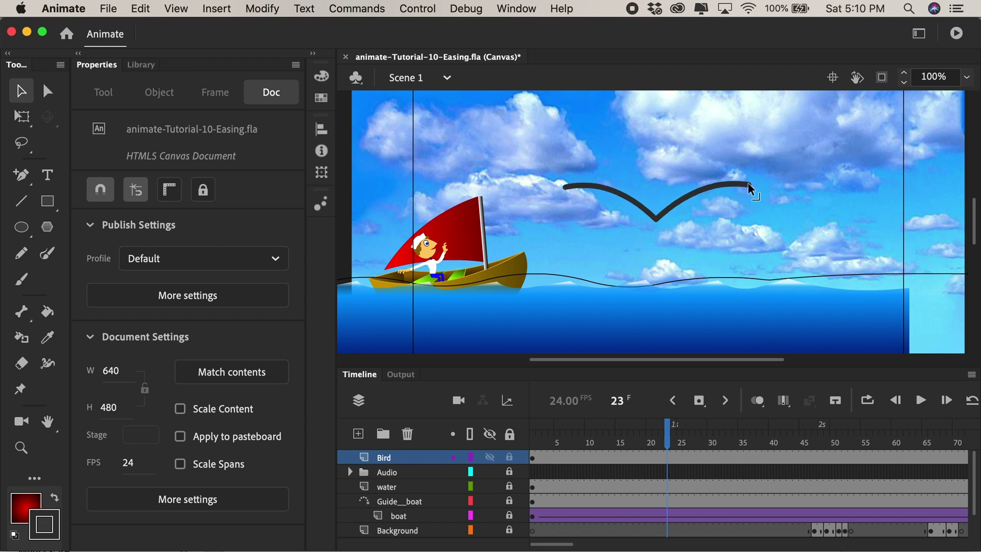
pyautogui.click(654, 218)
# - Convert both bird wing strokes into a bird movie clip symbol with F8
pyautogui.keyDown('shift'); pyautogui.click(665, 219); pyautogui.keyUp('shift')
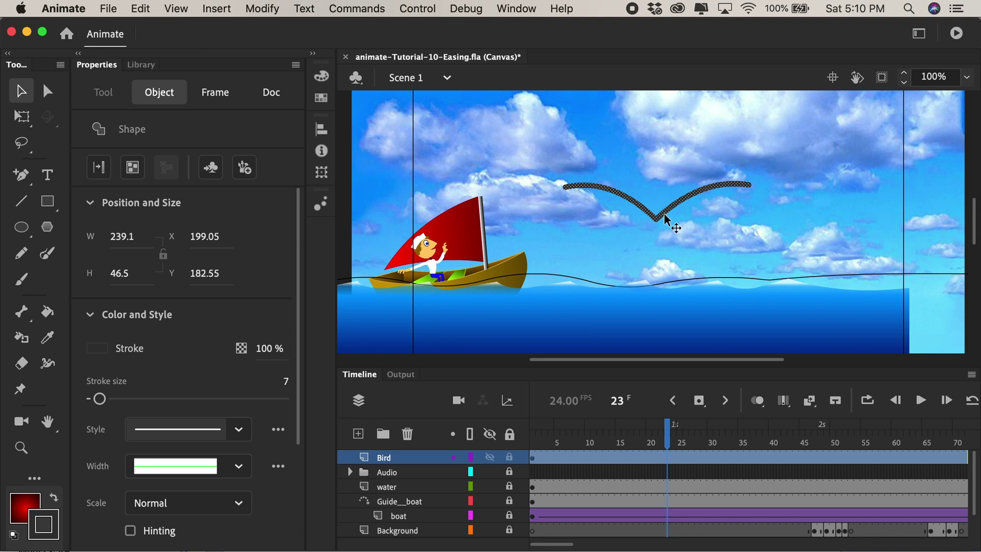
pyautogui.press('F8')
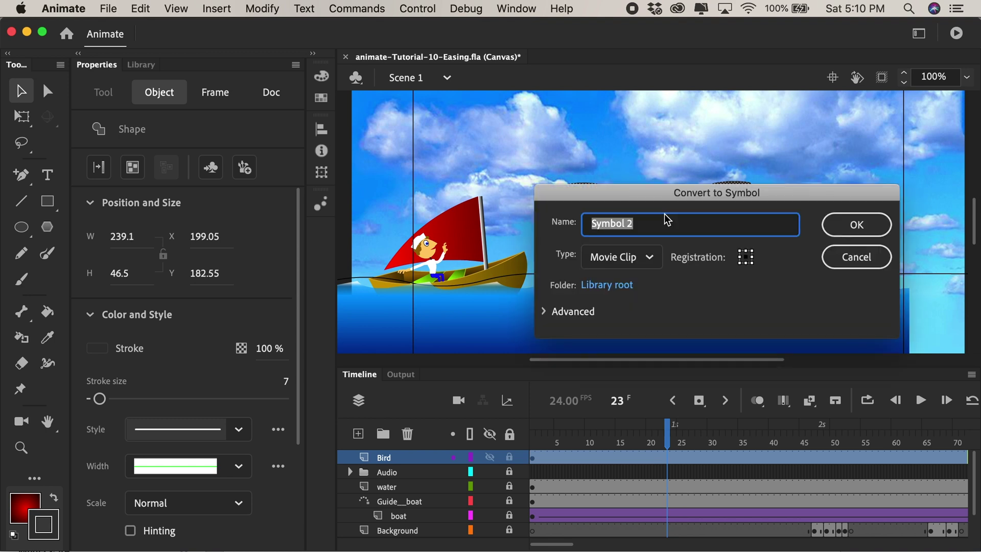
pyautogui.write('bird')
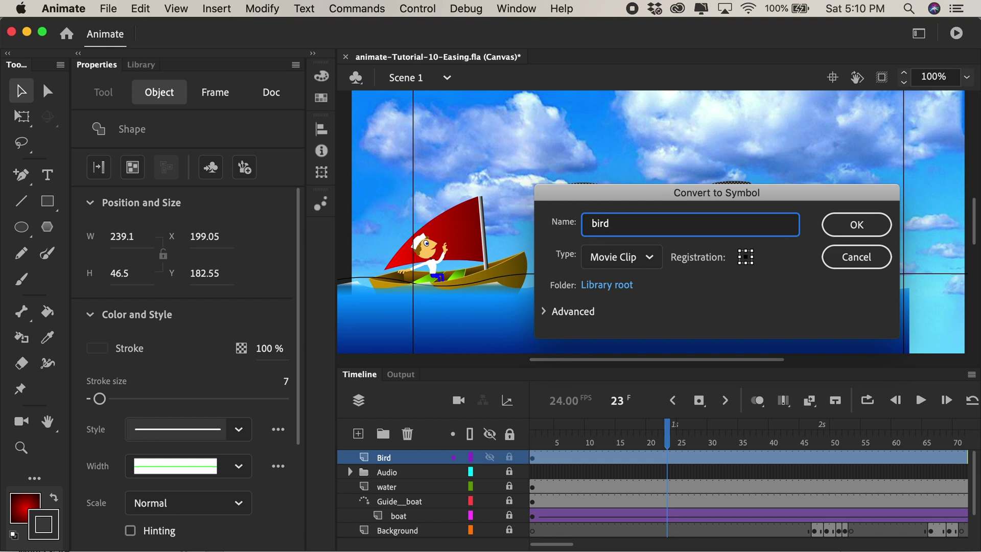
pyautogui.press('Return')
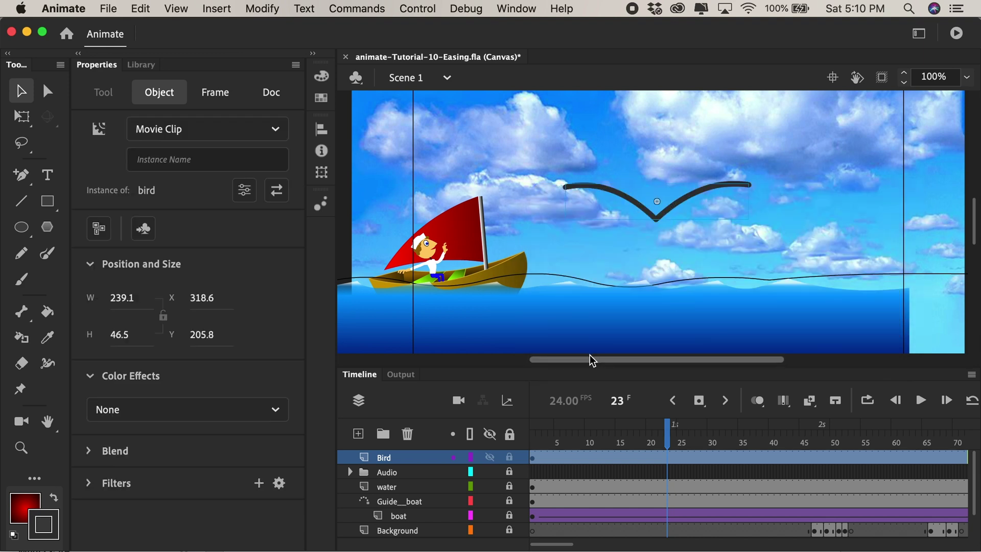
# - Add a keyframe at frame 85 on the Bird layer
pyautogui.click(534, 460)
pyautogui.click(564, 459)
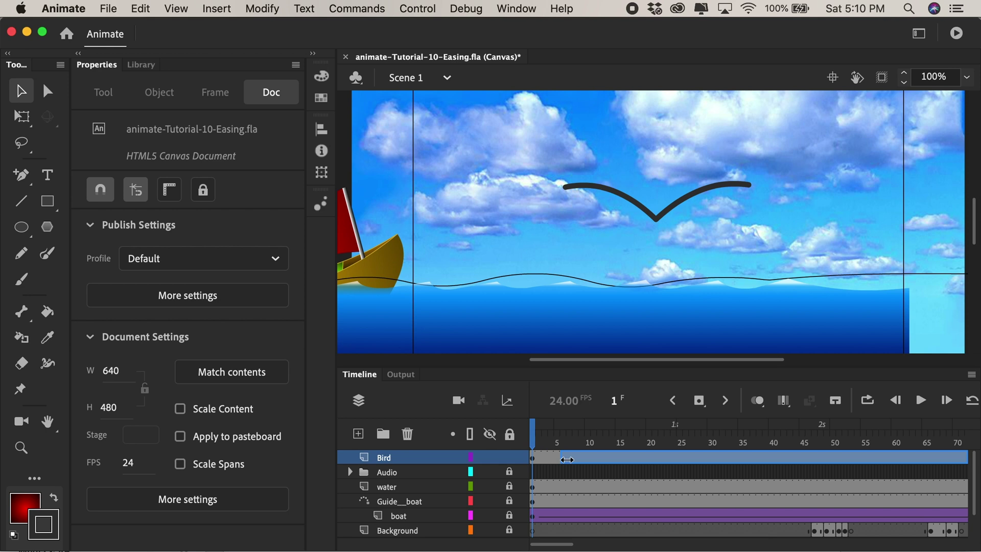
pyautogui.click(626, 459)
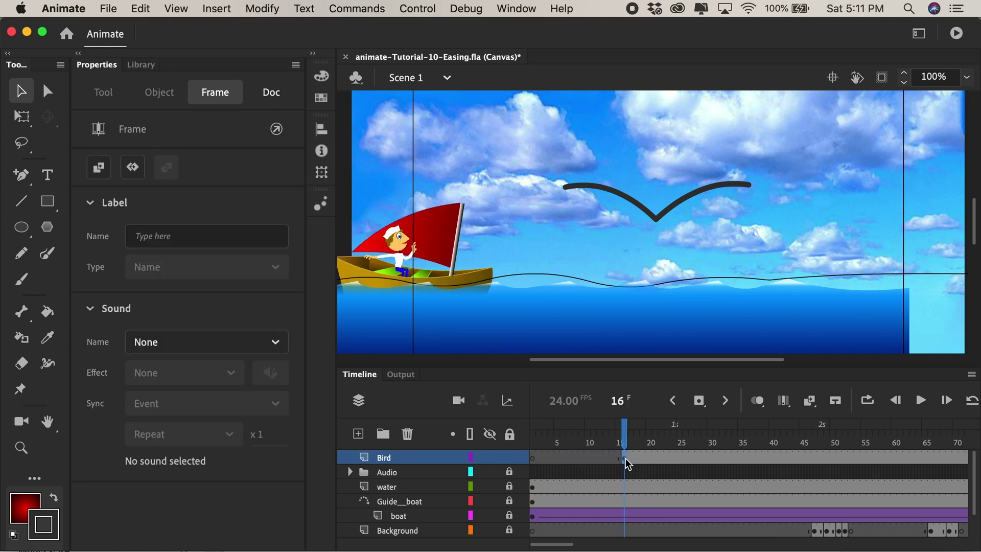
pyautogui.moveTo(624, 438); pyautogui.dragTo(715, 493)
pyautogui.hscroll(5, 715, 493)
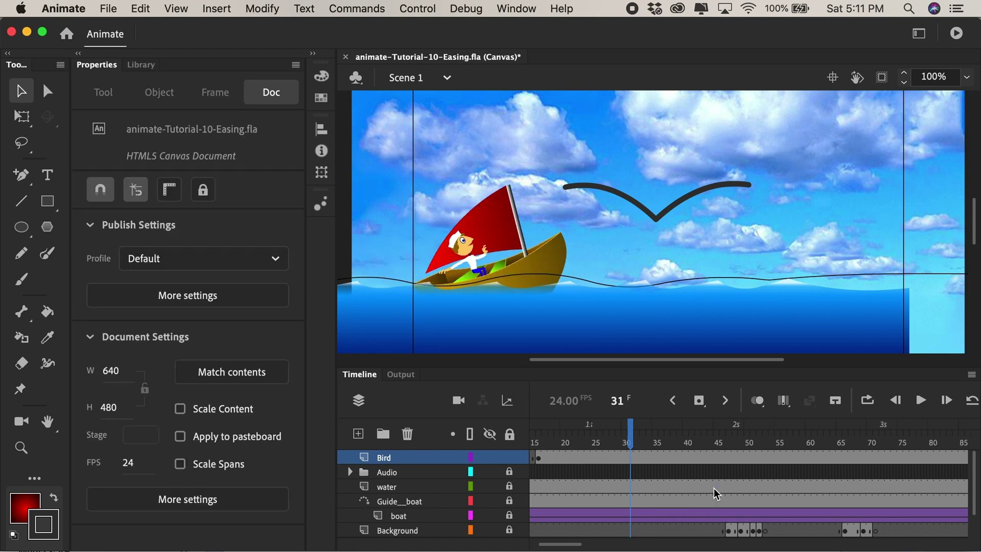
pyautogui.click(747, 472)
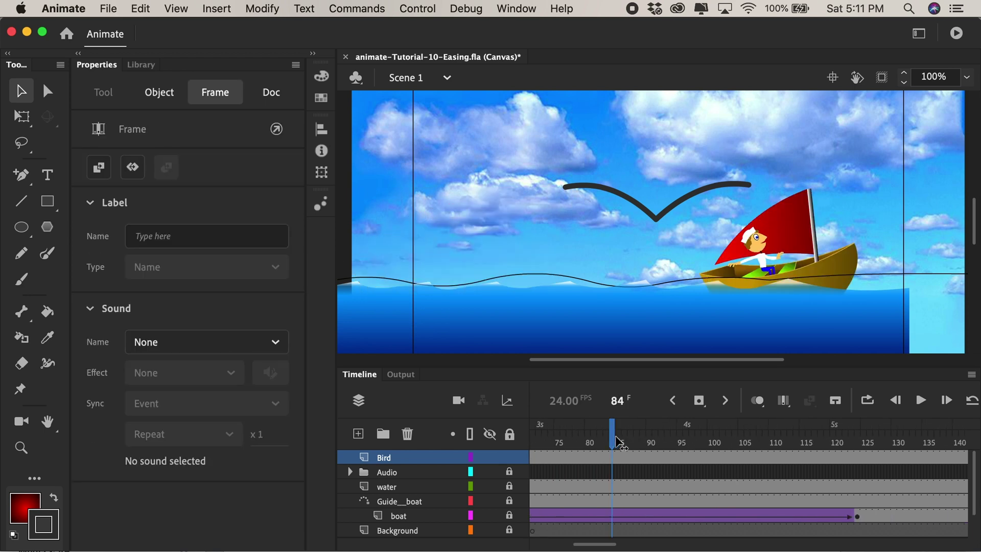
pyautogui.click(699, 401)
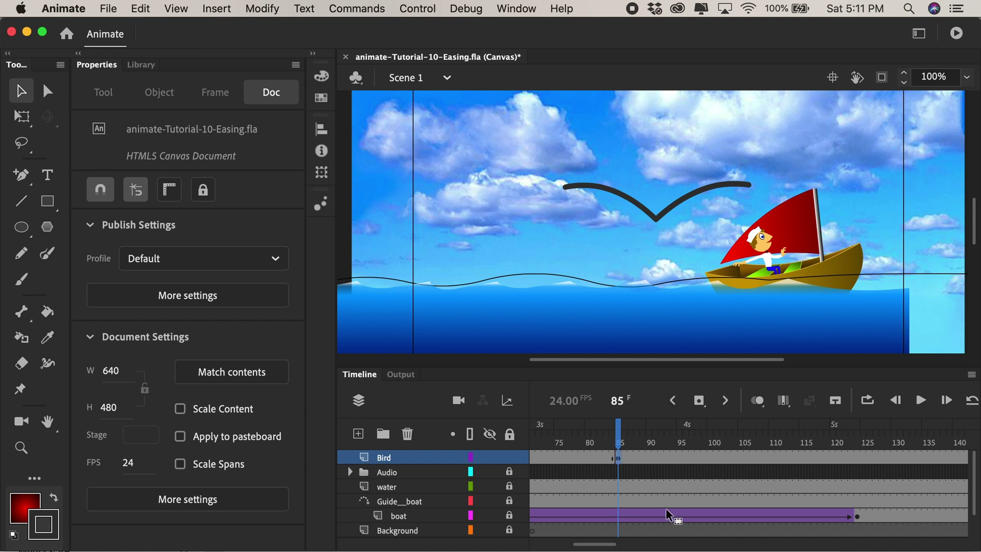
# - Insert a blank keyframe at frame 86 on the Bird layer and scrub to check
pyautogui.click(627, 459)
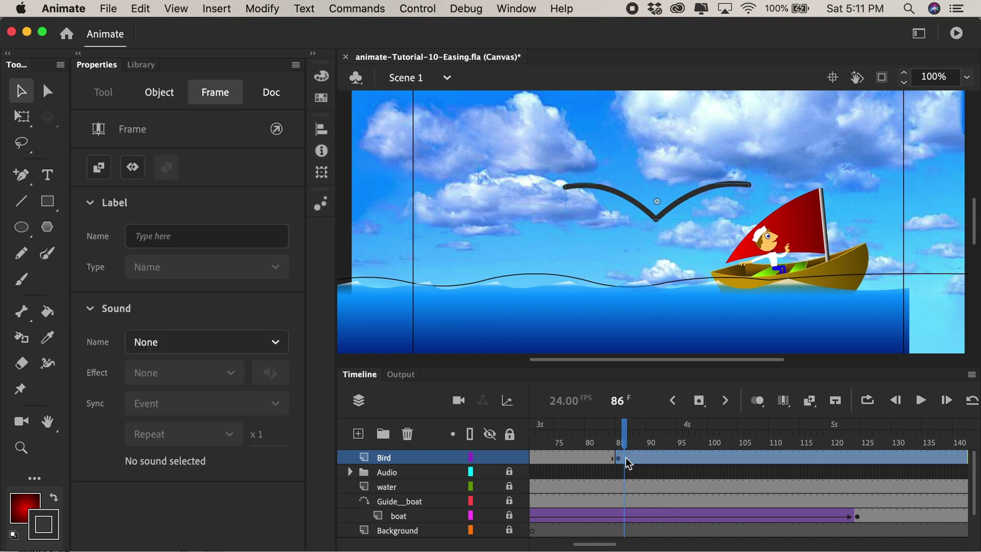
pyautogui.click(703, 405)
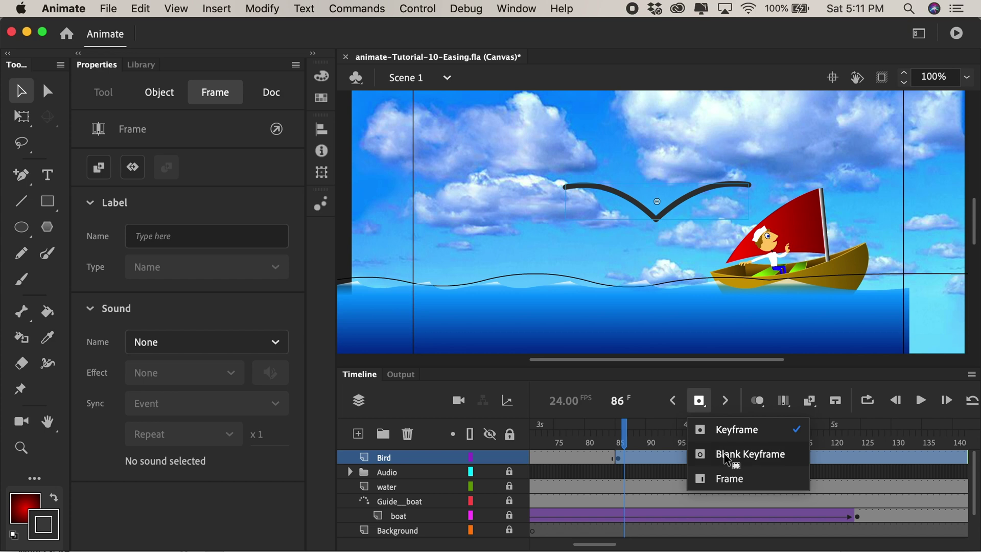
pyautogui.click(726, 459)
pyautogui.moveTo(711, 461); pyautogui.dragTo(696, 433)
pyautogui.hscroll(-5, 692, 429)
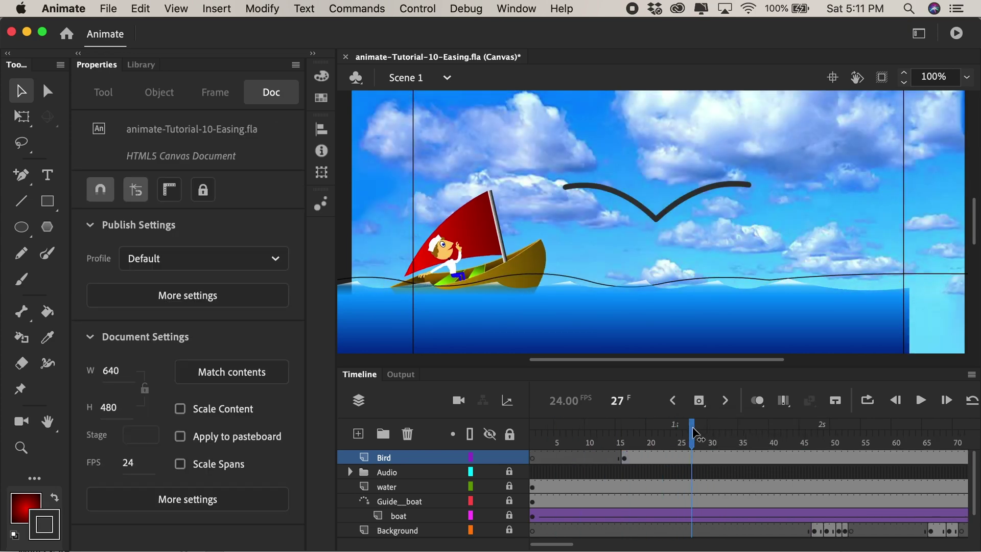
# - Create a classic tween on the Bird layer starting from frame 16
pyautogui.click(707, 457)
pyautogui.rightClick(707, 457)
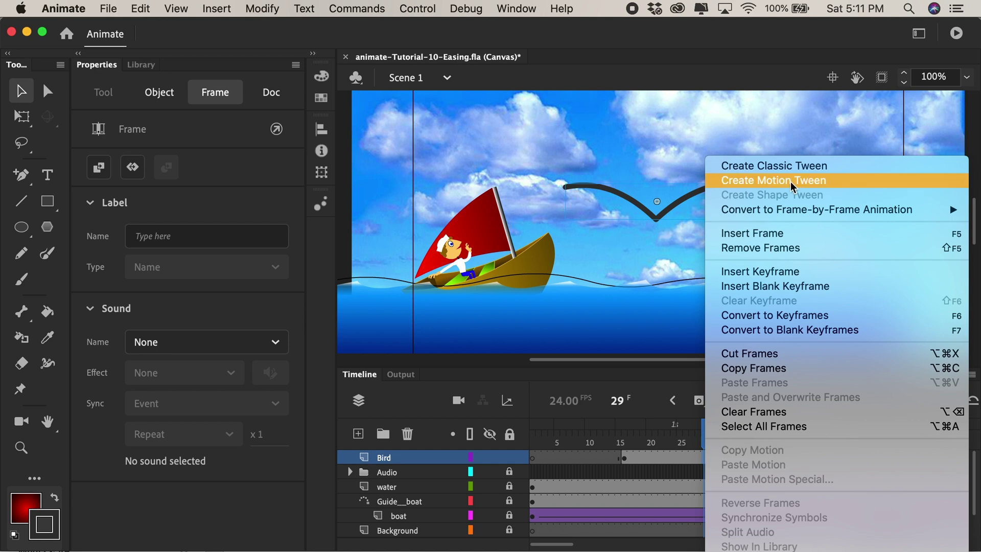
pyautogui.click(779, 166)
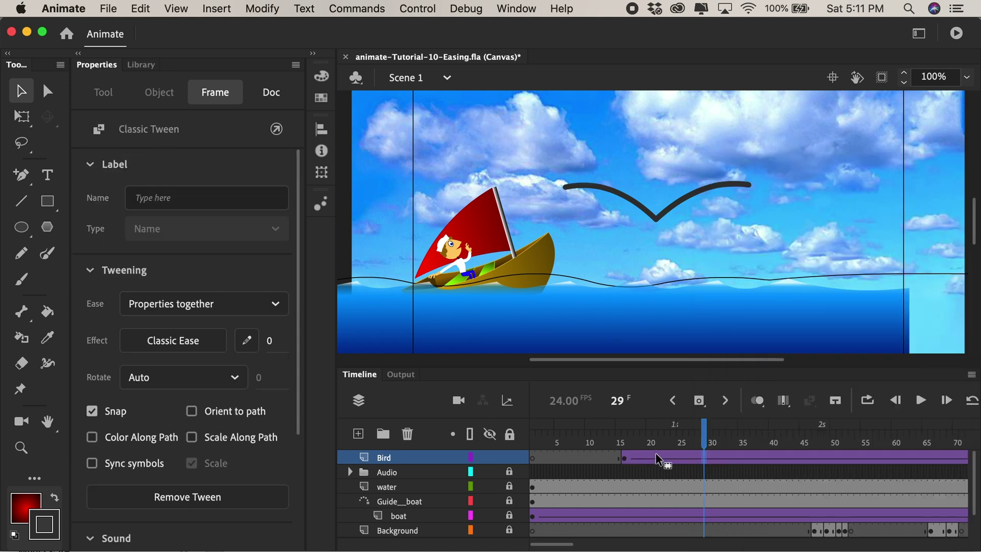
pyautogui.moveTo(625, 460); pyautogui.dragTo(624, 458)
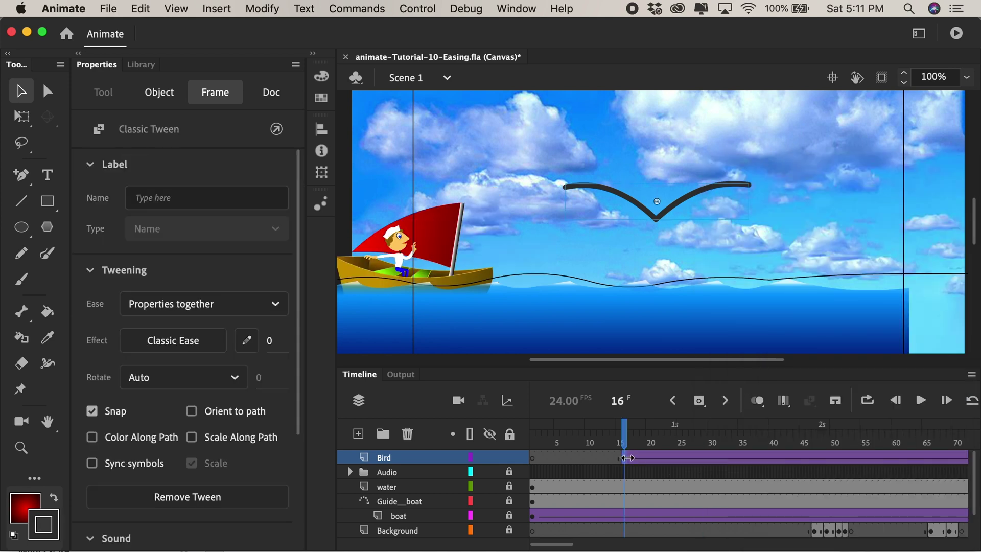
# - Scale the bird at the first keyframe up to 717.1 by 349.9 near the boat
pyautogui.click(650, 228)
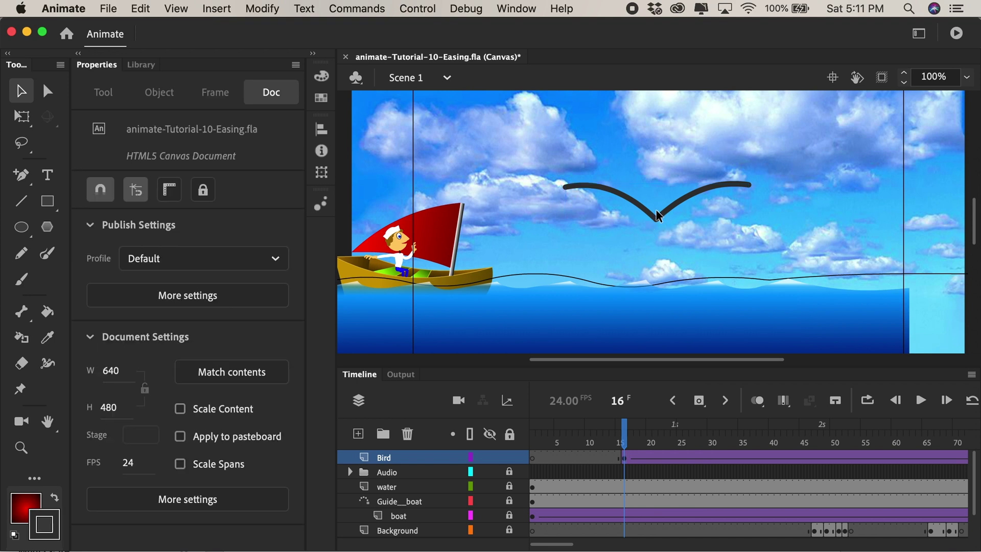
pyautogui.click(657, 219)
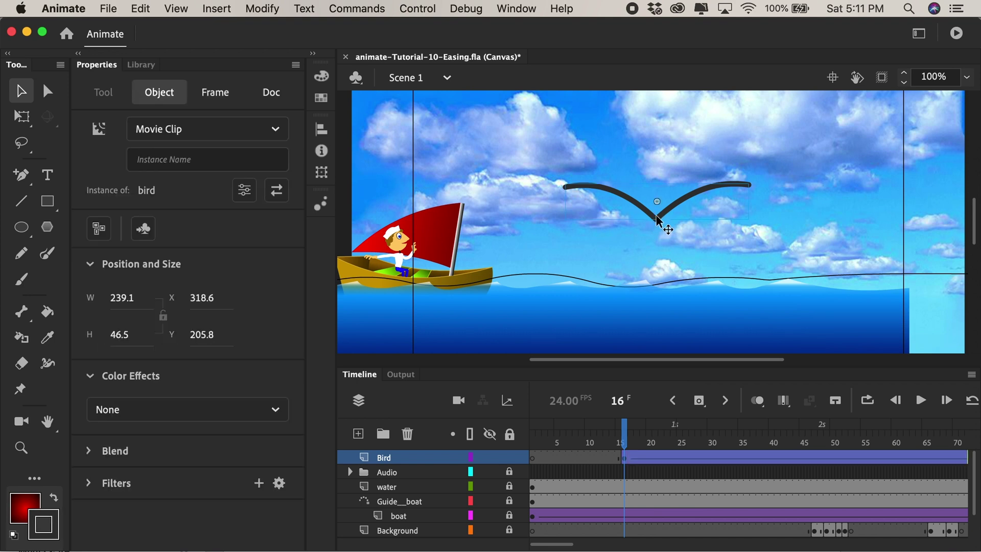
pyautogui.press('q')
pyautogui.click(23, 116)
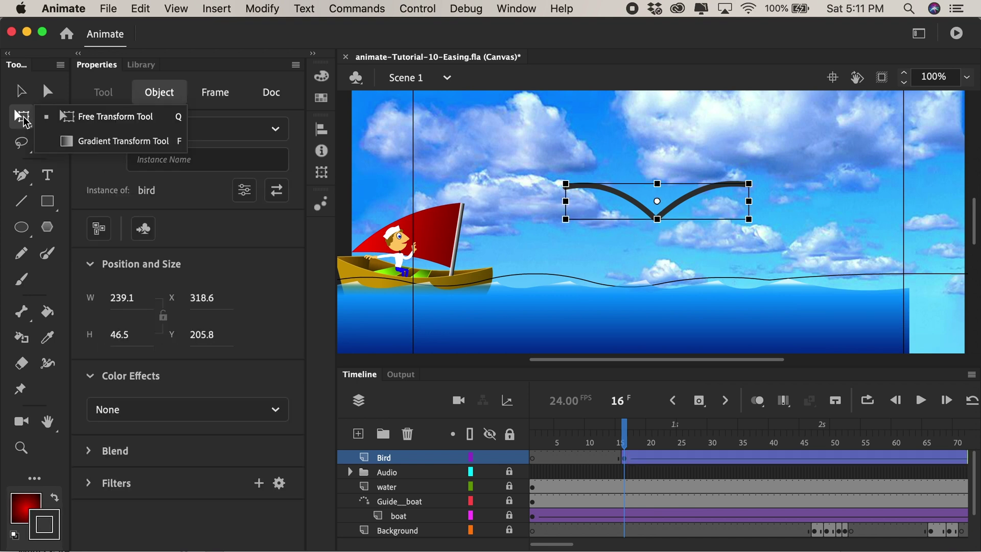
pyautogui.click(69, 116)
pyautogui.moveTo(749, 219); pyautogui.dragTo(765, 282)
pyautogui.hscroll(5, 719, 498)
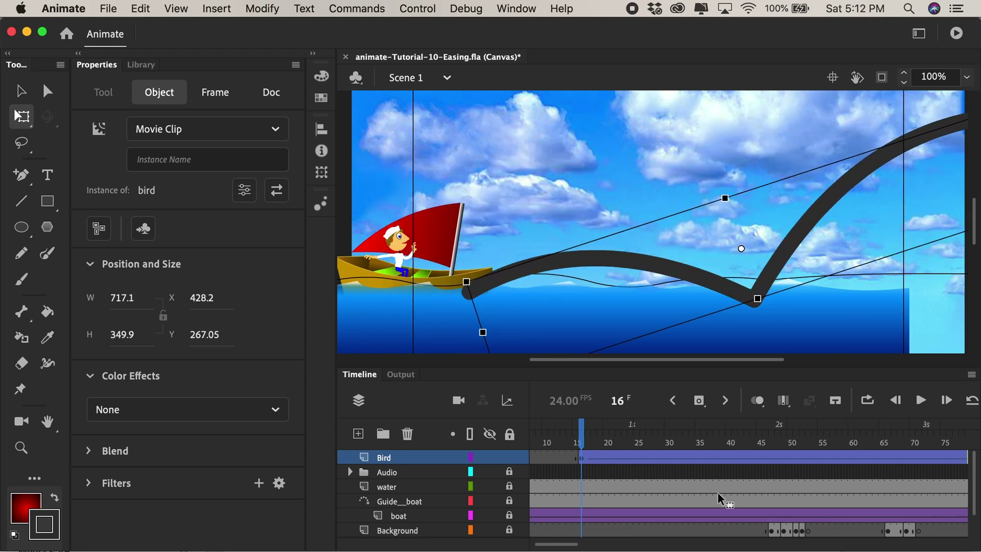
# - At frame 85, shrink the bird to 23 by 4.5 and place it at X 137.55, Y 85.75
pyautogui.click(746, 458)
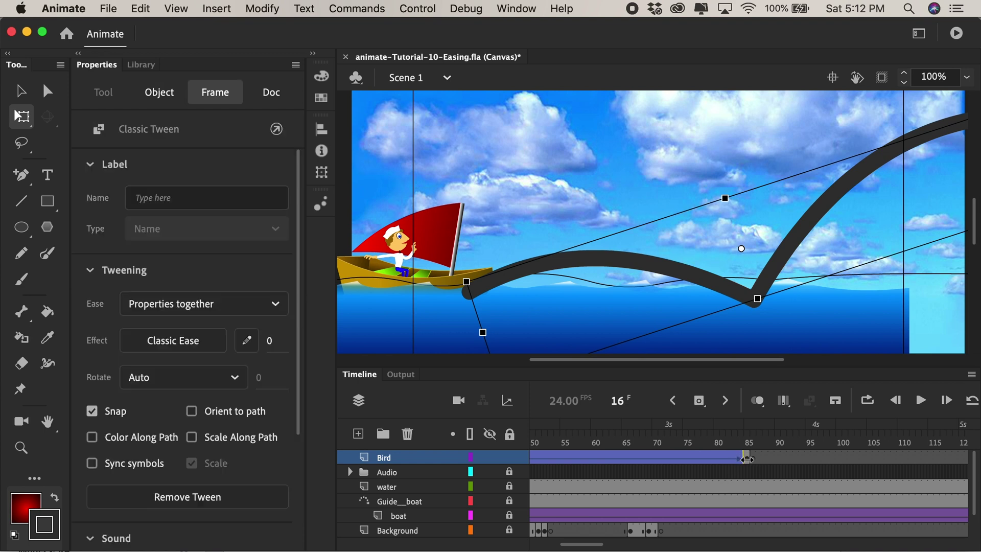
pyautogui.moveTo(749, 218); pyautogui.dragTo(667, 208)
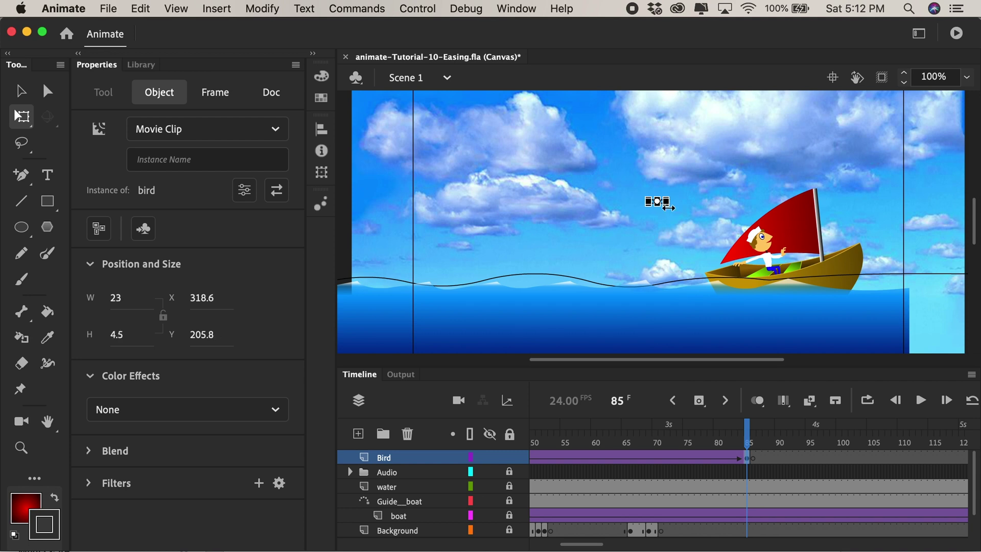
pyautogui.press('v')
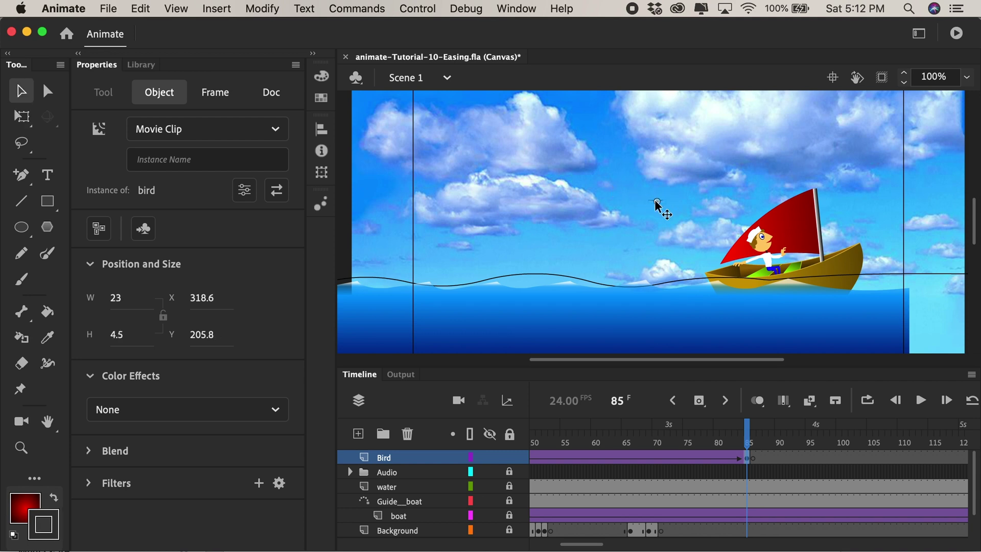
pyautogui.moveTo(656, 202); pyautogui.dragTo(519, 105)
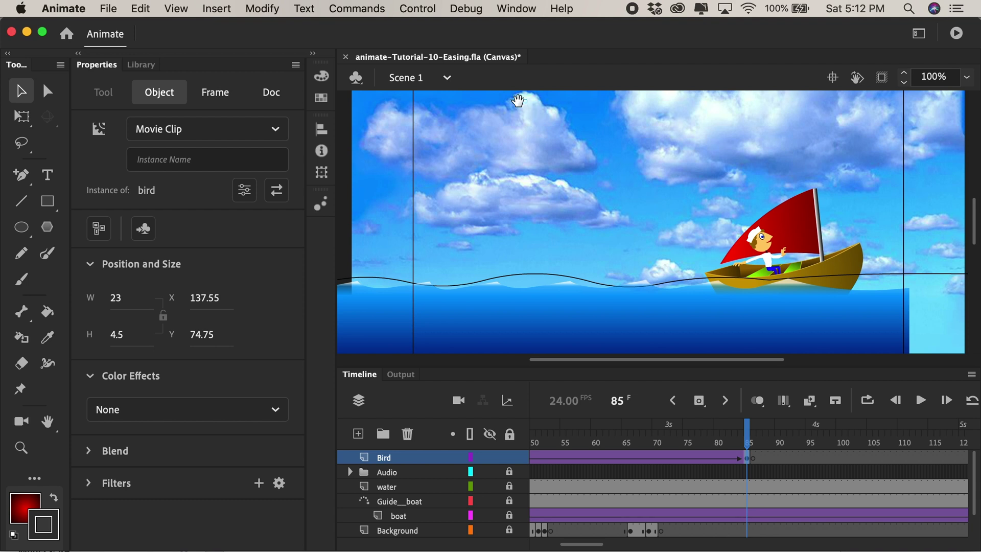
pyautogui.scroll(5, 530, 140)
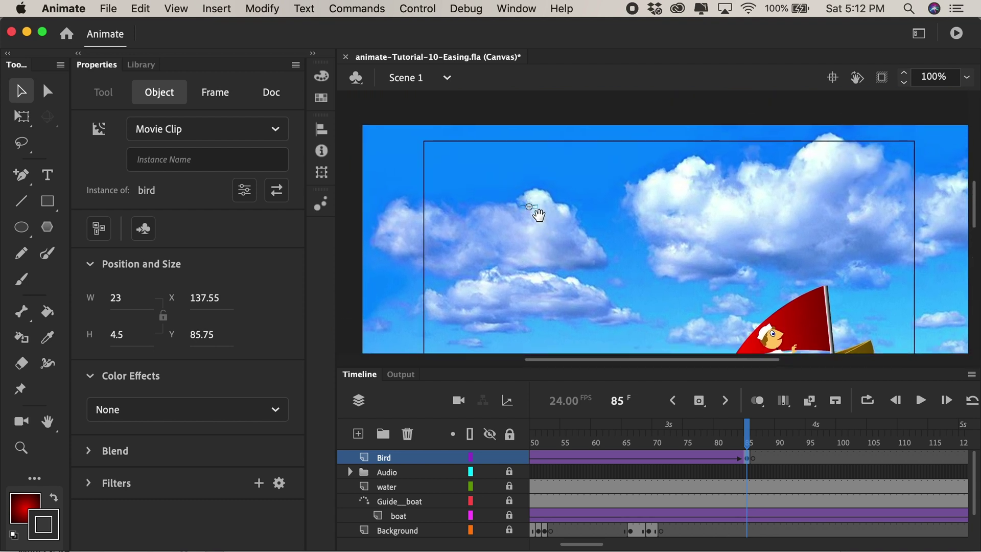
pyautogui.scroll(2, 538, 215)
pyautogui.scroll(-2, 553, 228)
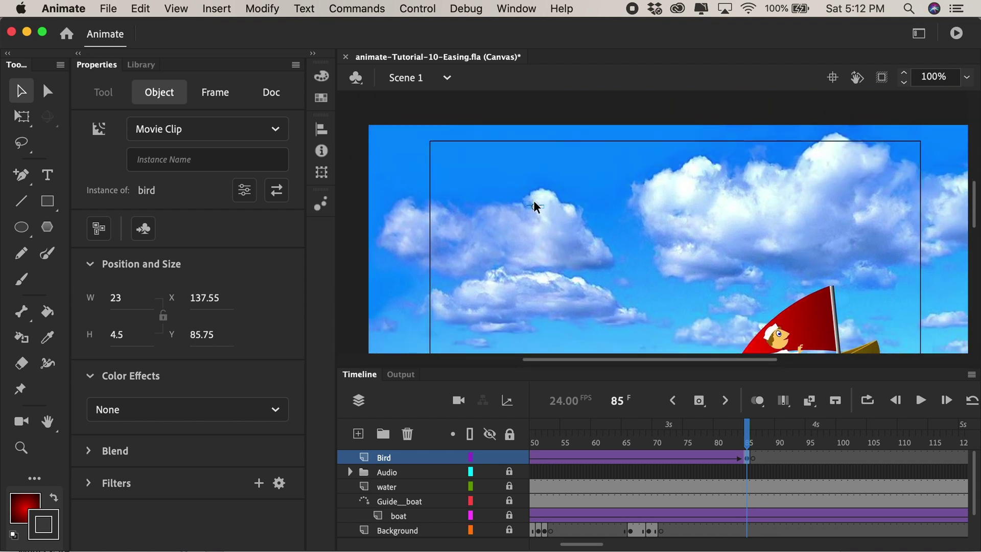
pyautogui.moveTo(533, 202); pyautogui.dragTo(529, 153)
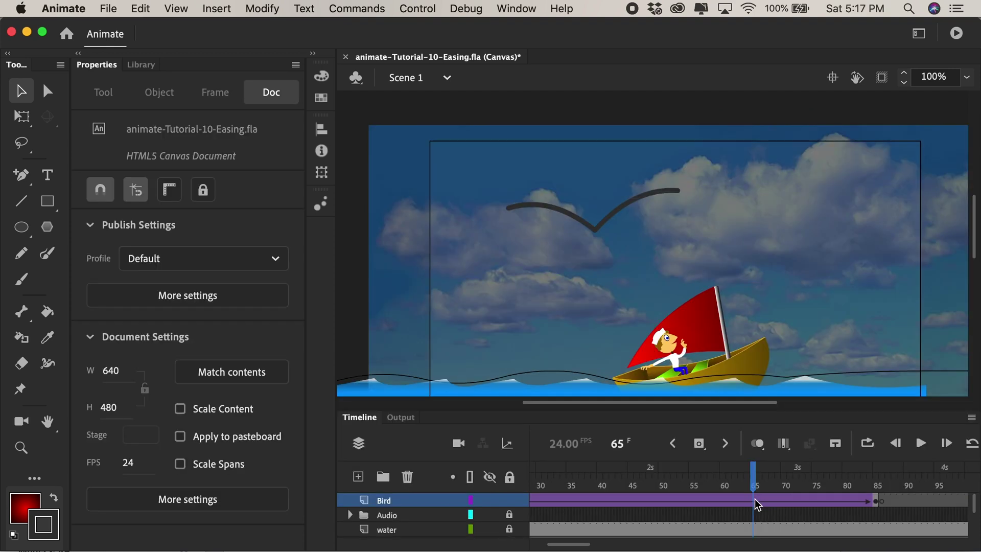
# - Inside the bird symbol, insert keyframes at frames 11 and 6
pyautogui.doubleClick(596, 232)
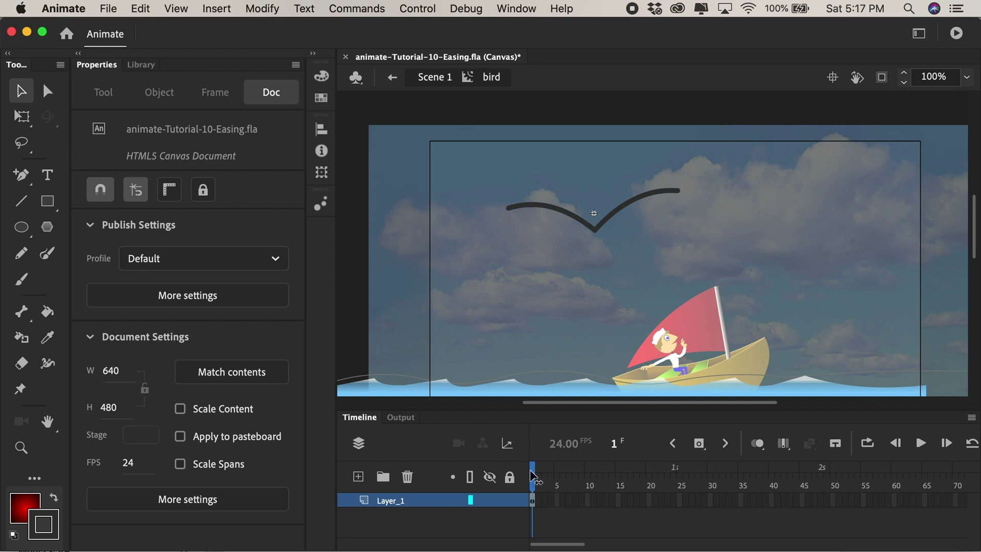
pyautogui.click(593, 501)
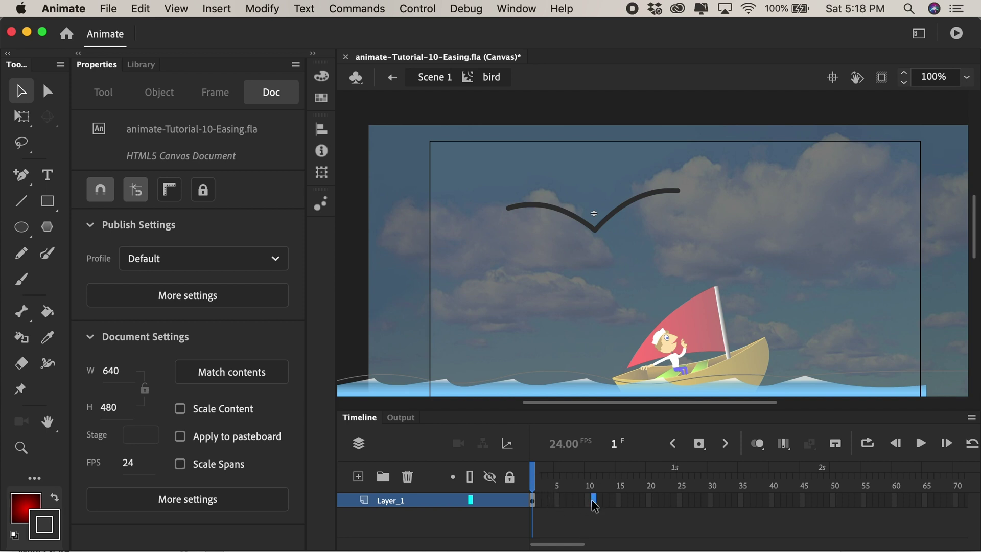
pyautogui.click(698, 443)
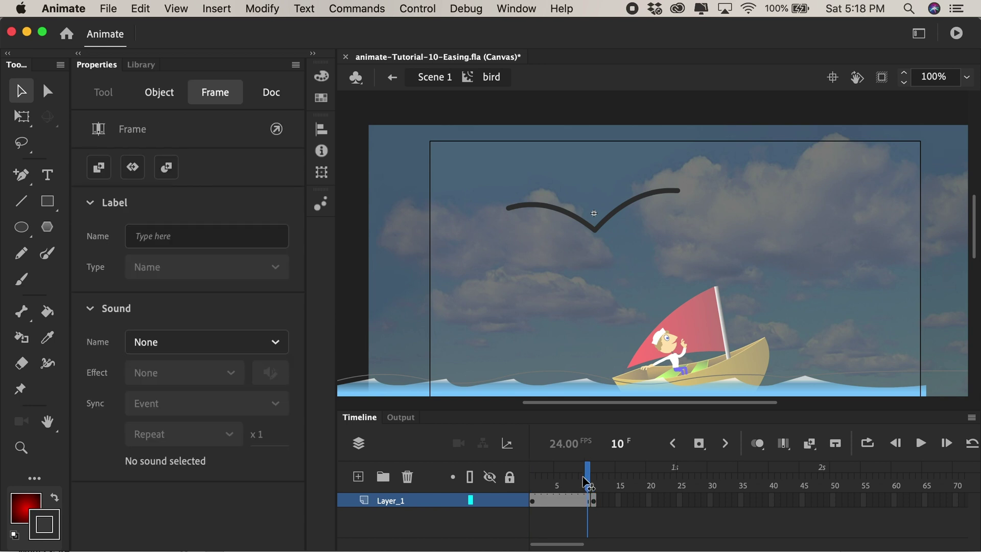
pyautogui.moveTo(532, 480); pyautogui.dragTo(563, 480)
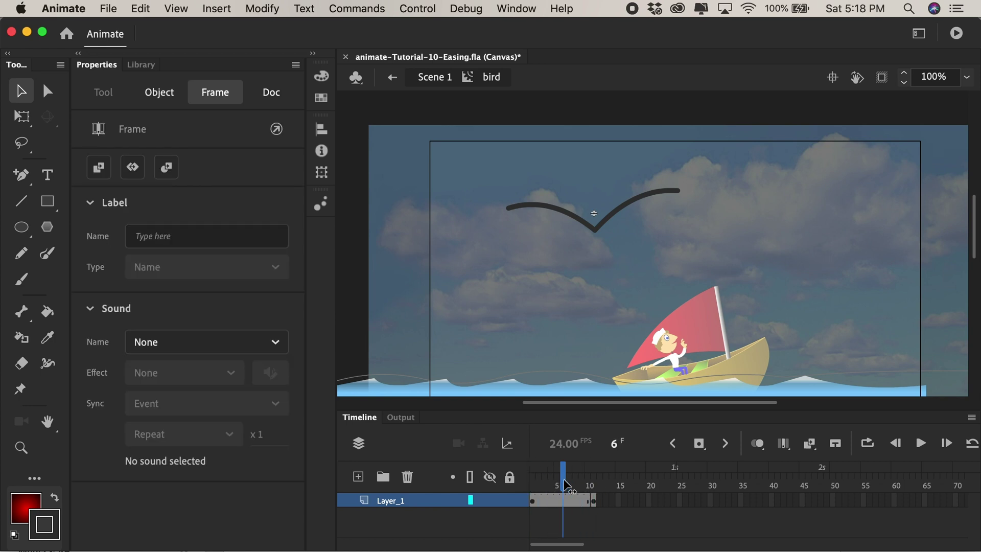
pyautogui.click(700, 446)
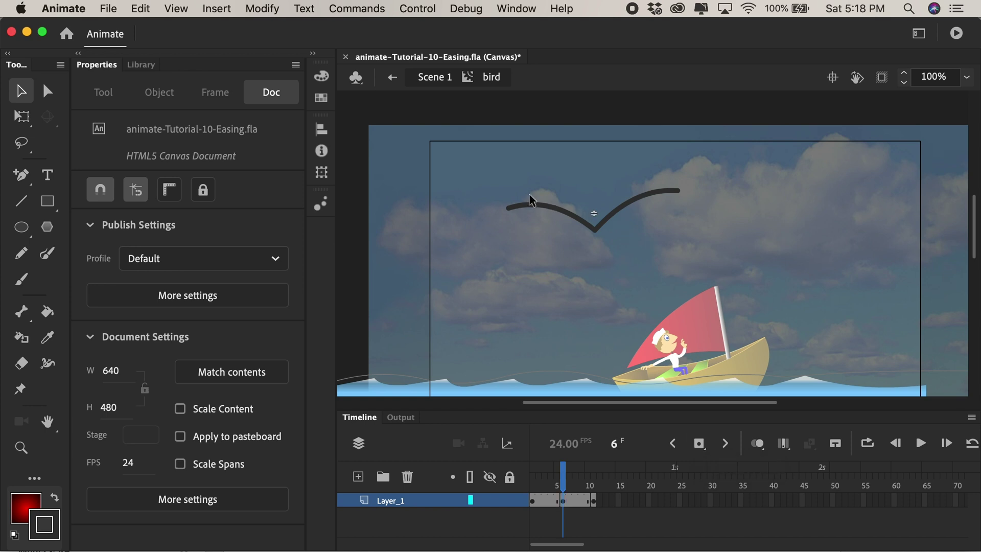
# - At frame 6, nudge the bird stroke up and bend both wings down into an arch
pyautogui.moveTo(488, 182); pyautogui.dragTo(706, 266)
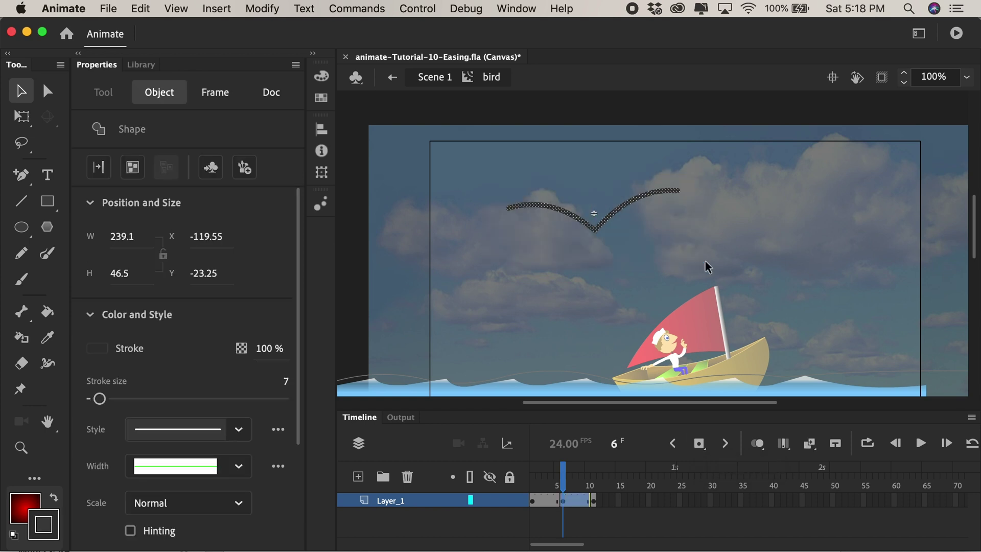
pyautogui.press('Up')
pyautogui.press('Up')
pyautogui.press('Up')
pyautogui.press('Up')
pyautogui.press('Up')
pyautogui.press('Up')
pyautogui.press('Up')
pyautogui.press('Up')
pyautogui.press('Up')
pyautogui.press('Up')
pyautogui.press('Up')
pyautogui.press('Up')
pyautogui.press('Up')
pyautogui.press('Up')
pyautogui.click(685, 203)
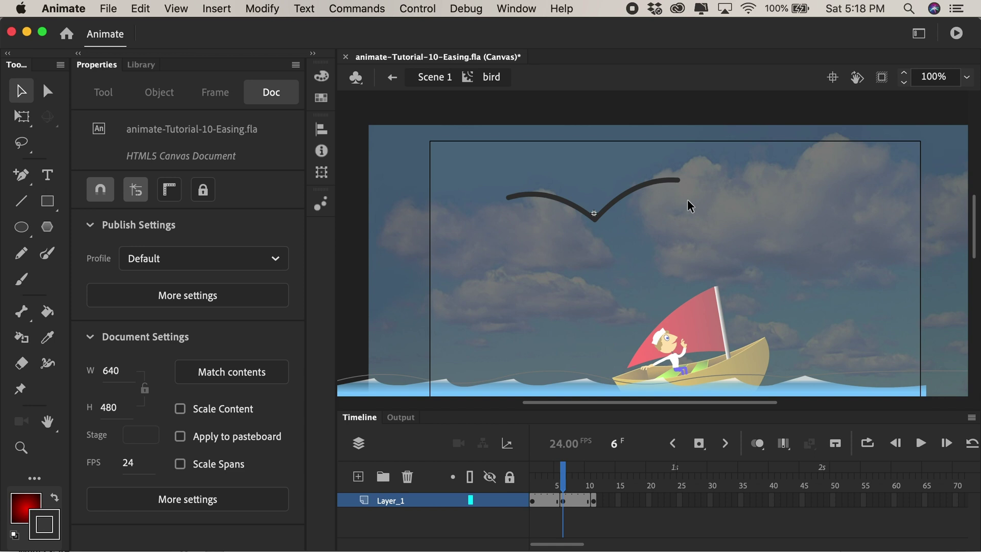
pyautogui.moveTo(677, 182); pyautogui.dragTo(688, 230)
pyautogui.moveTo(507, 196); pyautogui.dragTo(507, 220)
pyautogui.click(532, 485)
pyautogui.click(563, 485)
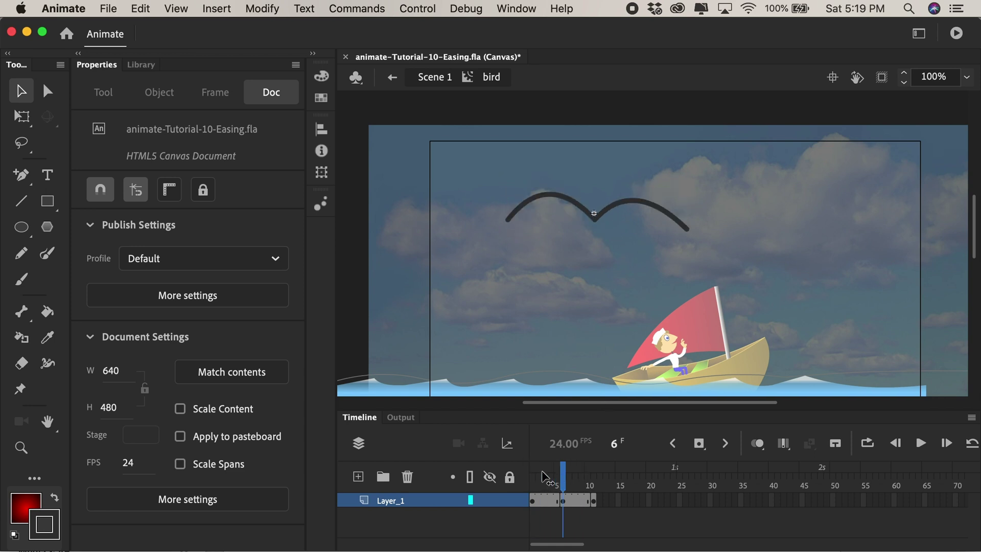
pyautogui.click(533, 488)
# - Create a shape tween across the wing-flap frames 6–11 inside the bird symbol
pyautogui.rightClick(546, 500)
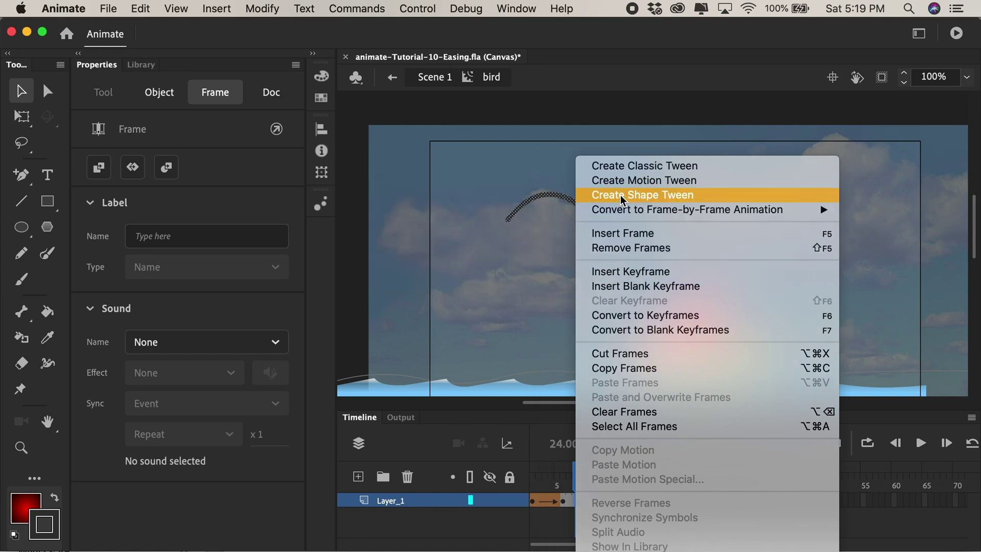
pyautogui.click(620, 194)
pyautogui.moveTo(572, 462); pyautogui.dragTo(529, 483)
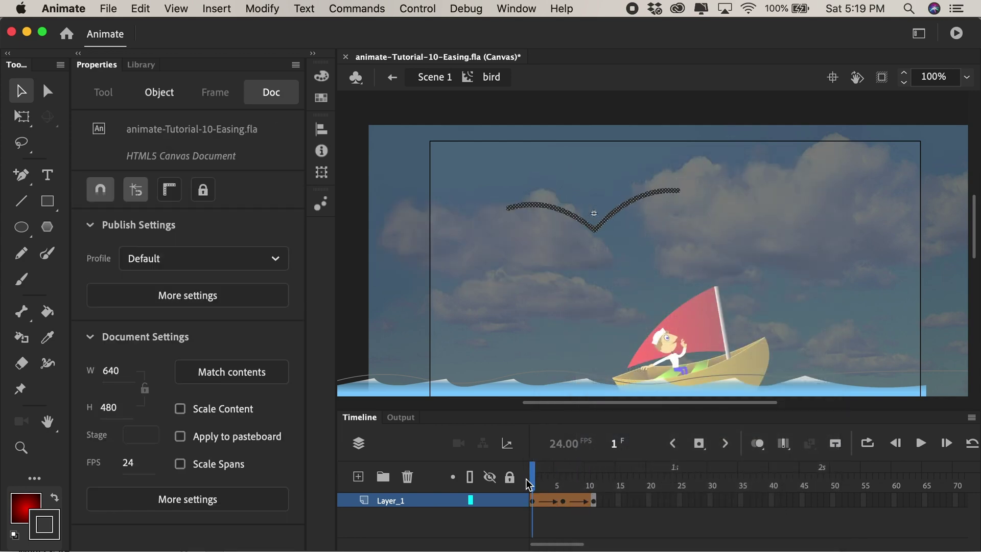
# - Play and test the flap, then go back to Scene 1 at frame 1
pyautogui.press('Return')
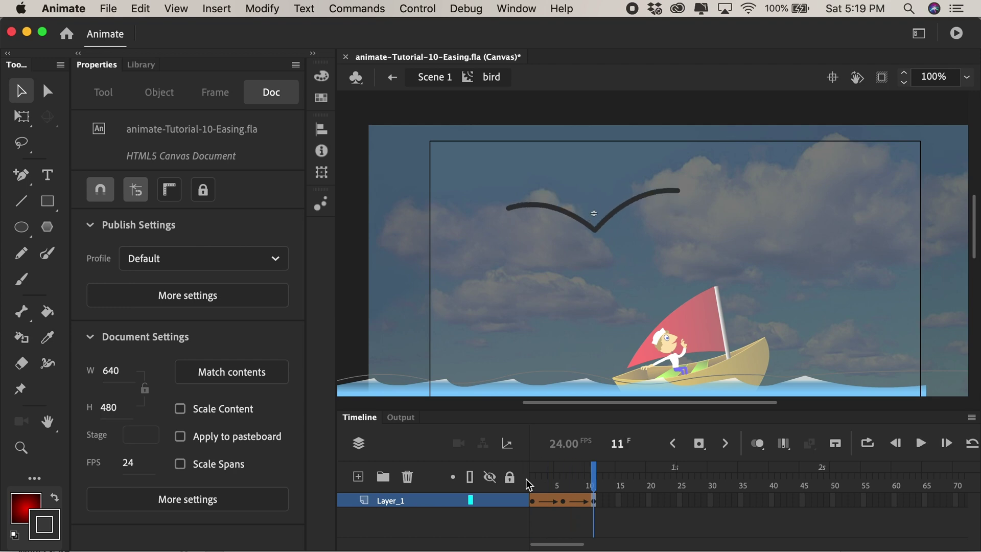
pyautogui.press('super+Return')
pyautogui.click(392, 77)
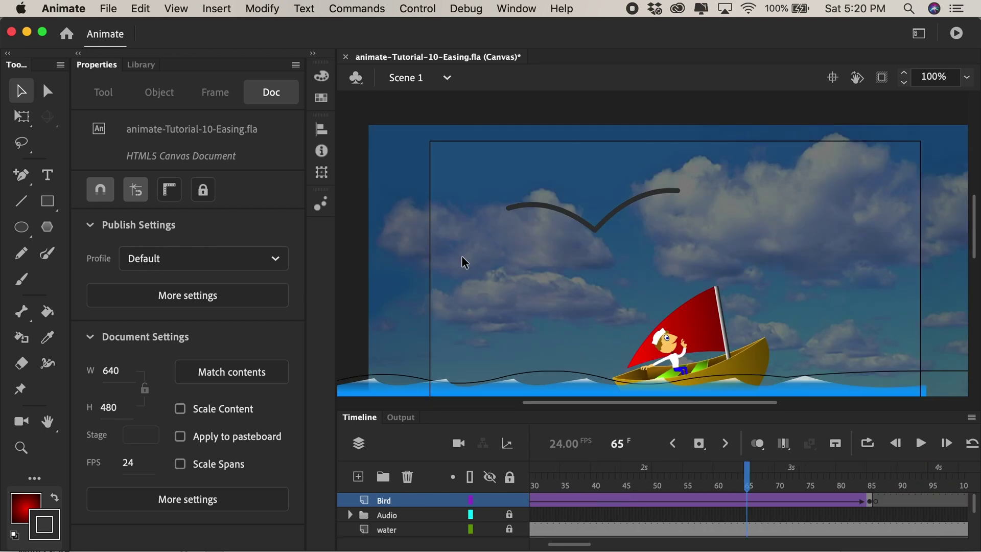
pyautogui.hotkey('shift', ',')
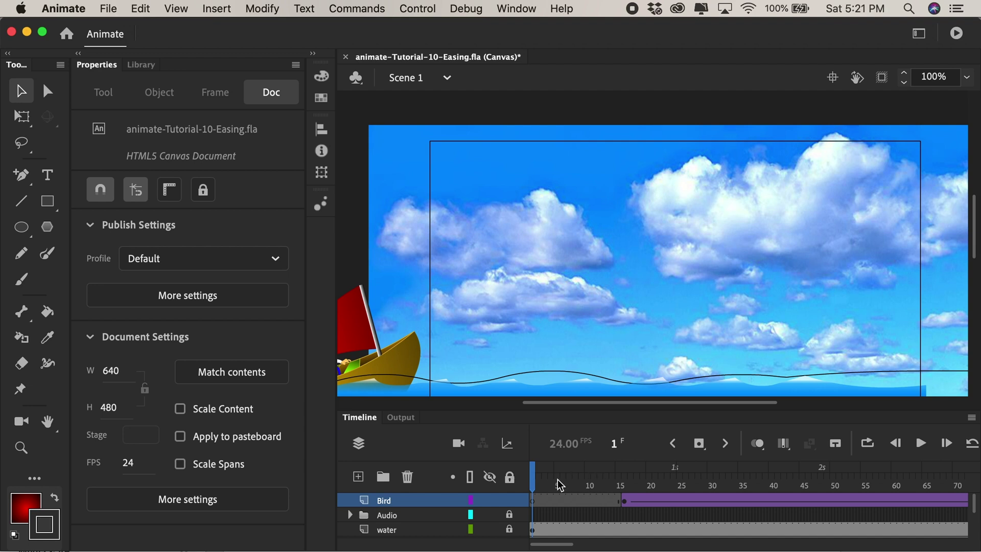
# - Compare the Cubic, Quart and Quint ease-outs on the bird's flight tween, then apply Quint
pyautogui.click(626, 502)
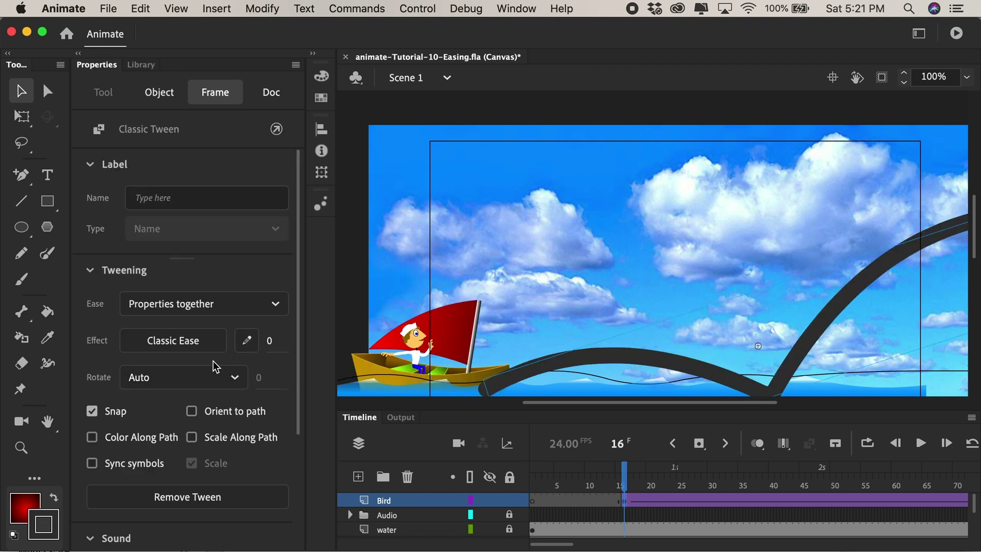
pyautogui.click(165, 351)
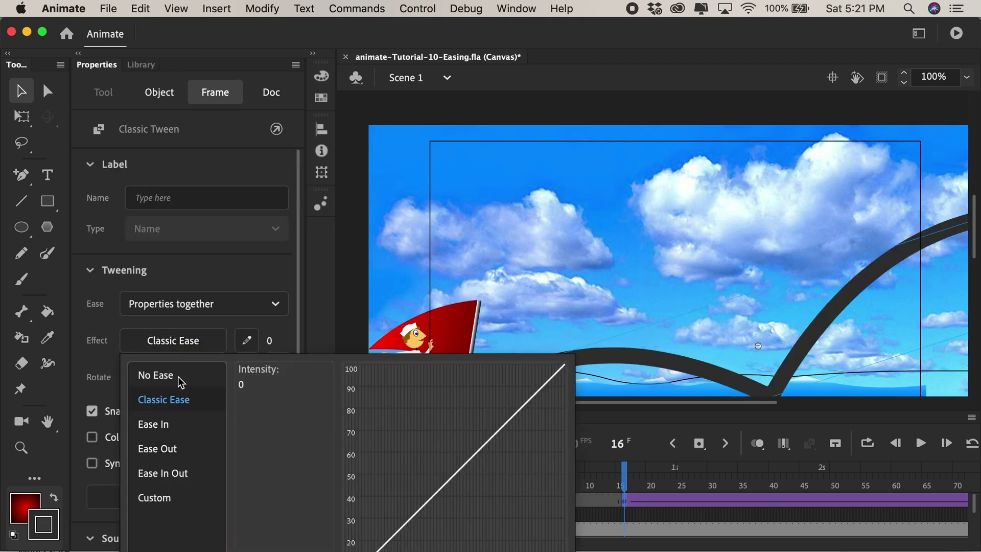
pyautogui.click(169, 453)
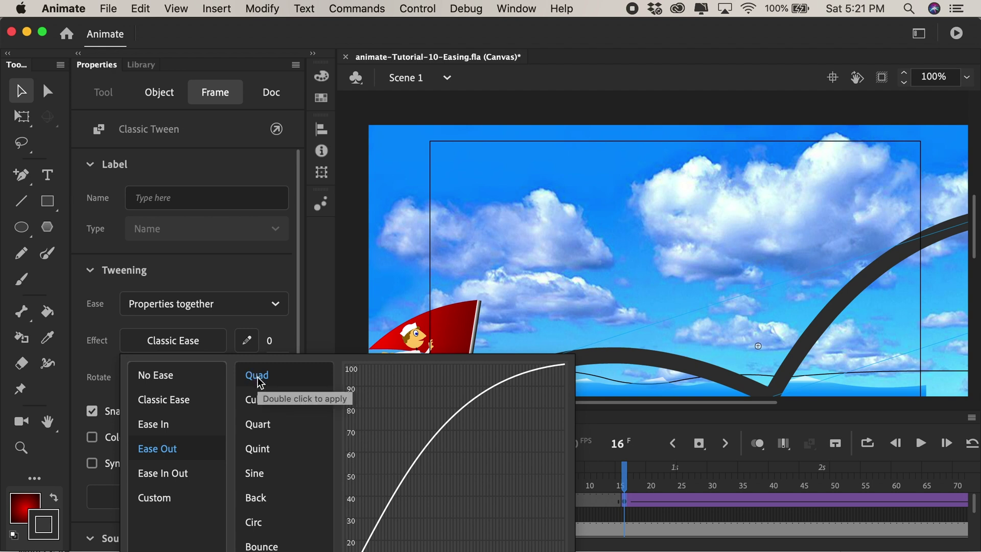
pyautogui.click(256, 402)
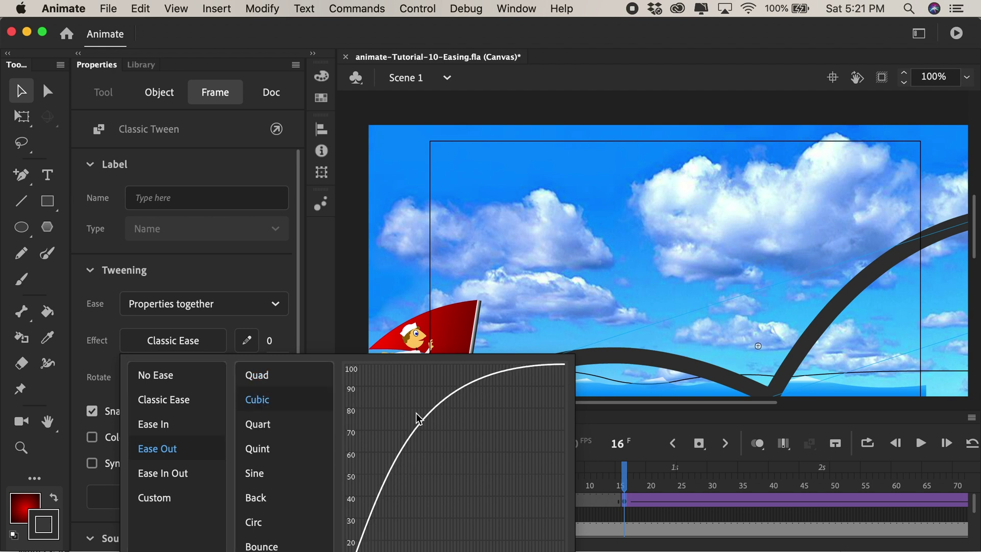
pyautogui.click(265, 430)
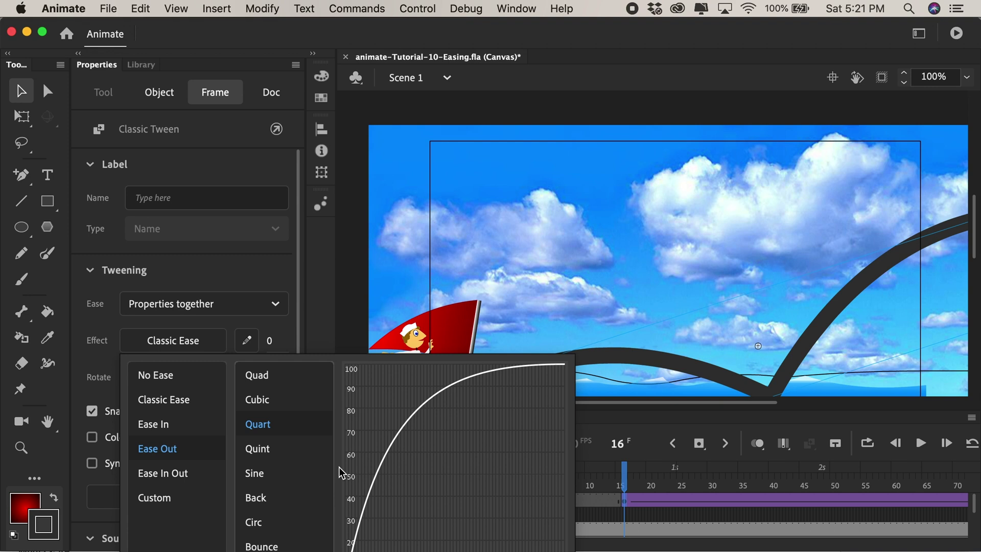
pyautogui.click(262, 451)
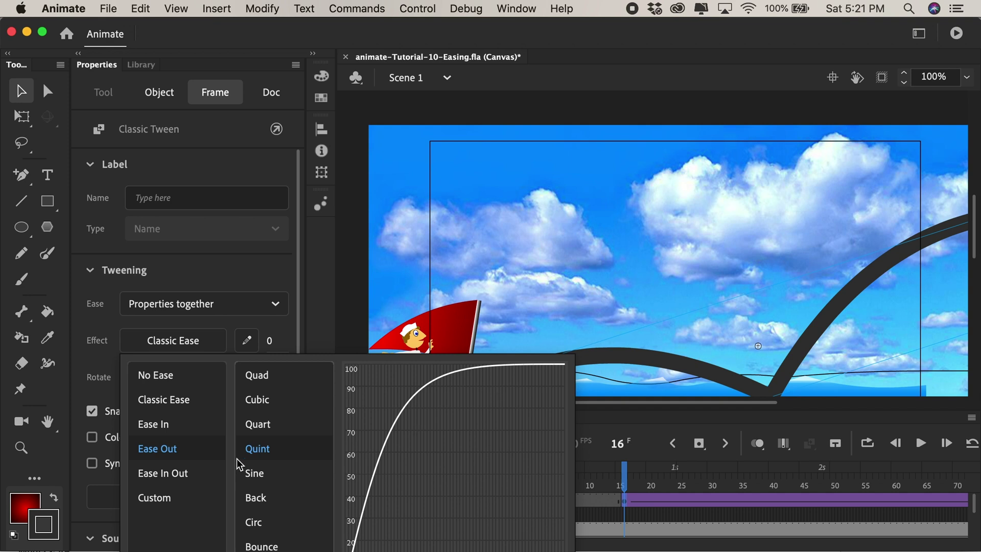
pyautogui.click(262, 449)
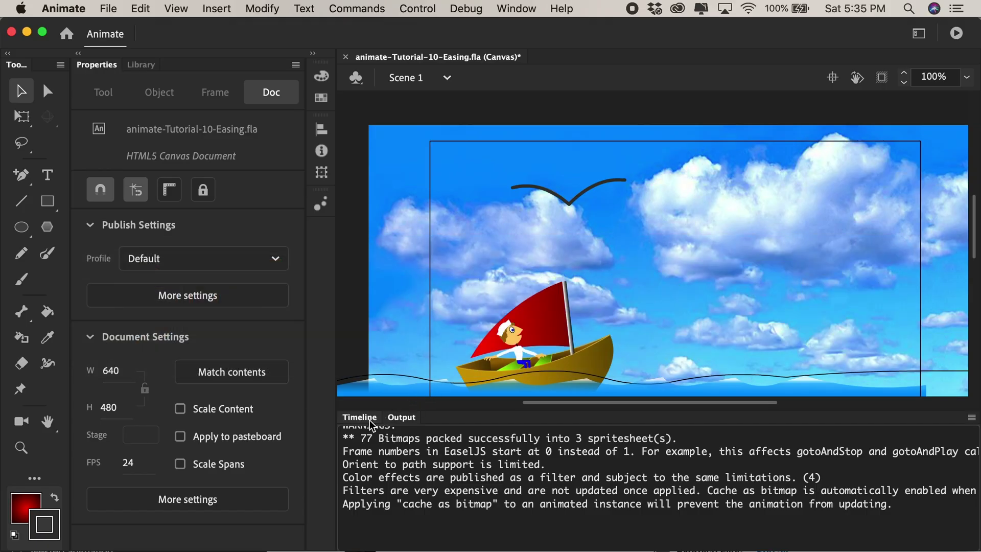
# - Recheck the tween's ease presets by previewing Quad ease-out, then add Layer_7 above Bird
pyautogui.click(364, 417)
pyautogui.click(624, 501)
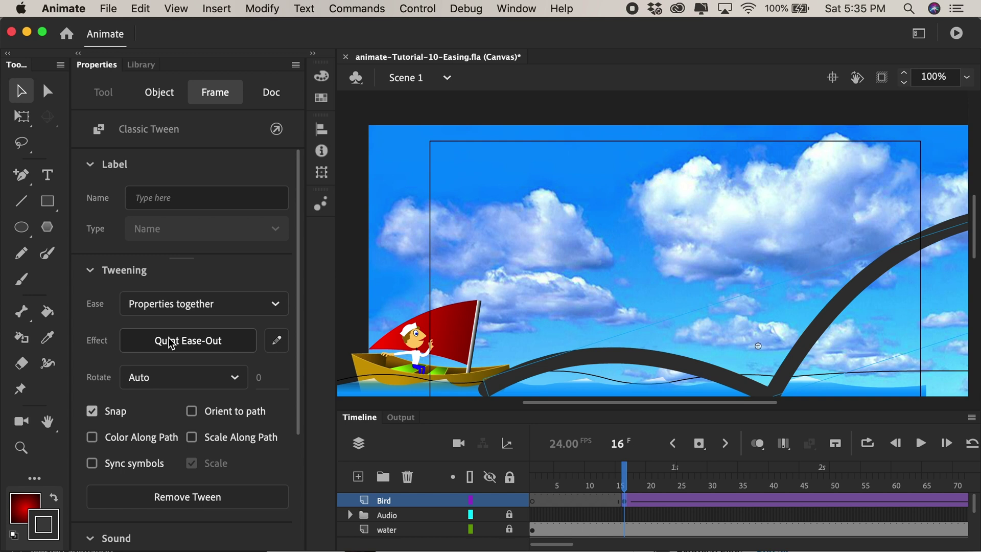
pyautogui.click(168, 342)
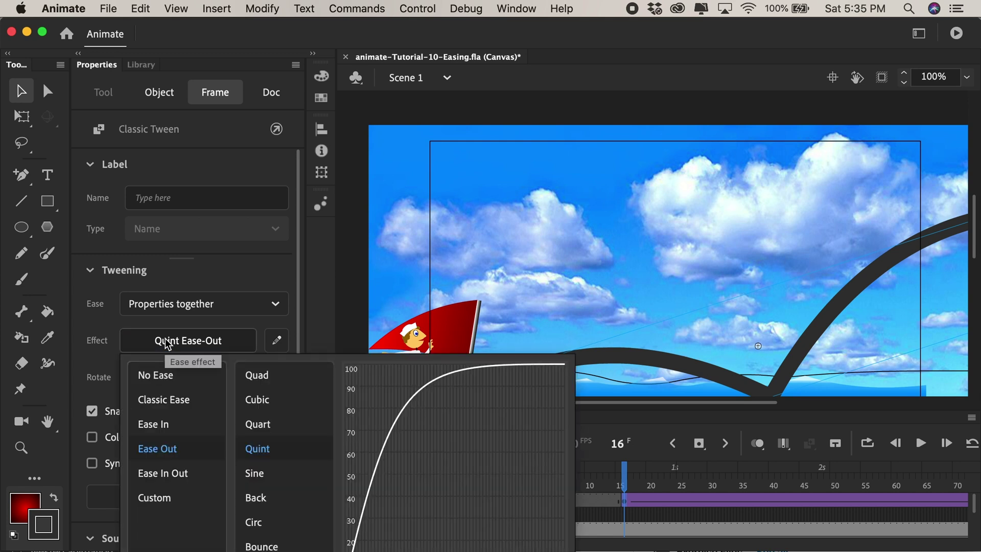
pyautogui.click(262, 377)
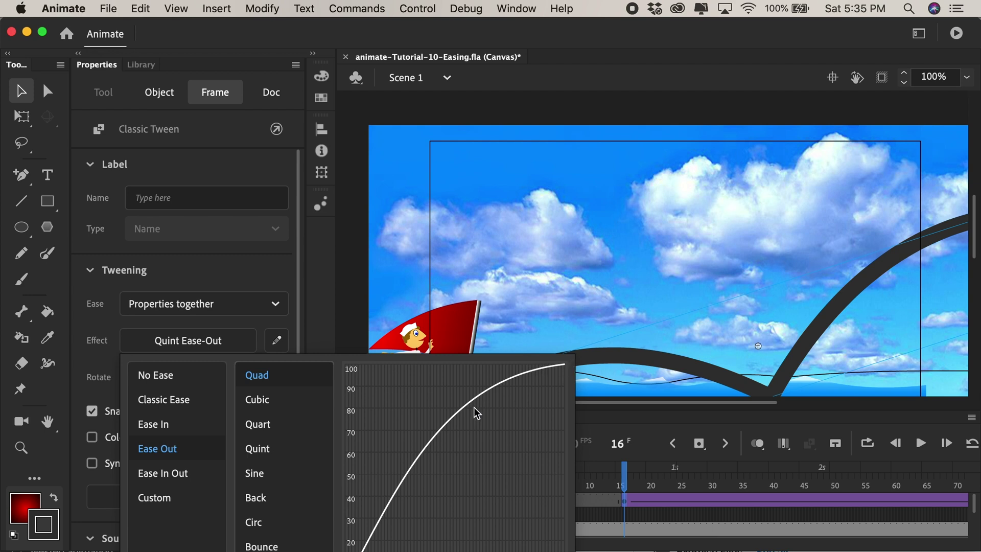
pyautogui.click(358, 476)
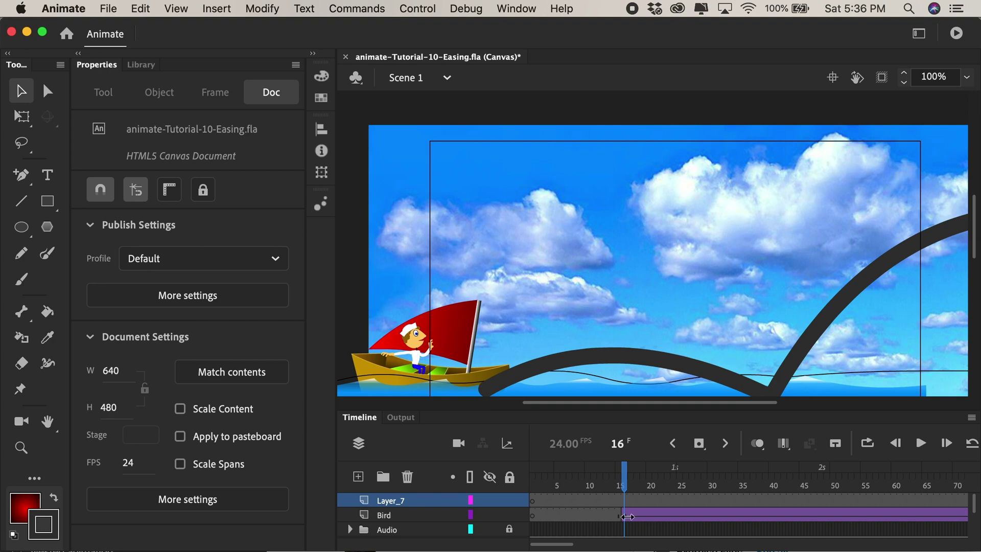
# - Alt-drag the Bird tween onto Layer_7, starting around frame 33, and select the copied frames
pyautogui.moveTo(629, 521); pyautogui.dragTo(777, 516)
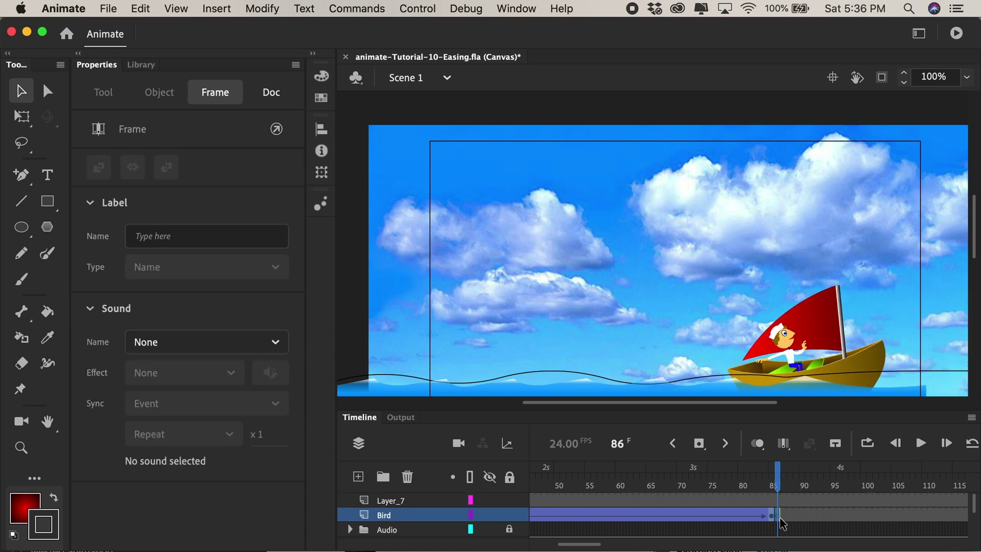
pyautogui.moveTo(572, 520); pyautogui.dragTo(680, 493)
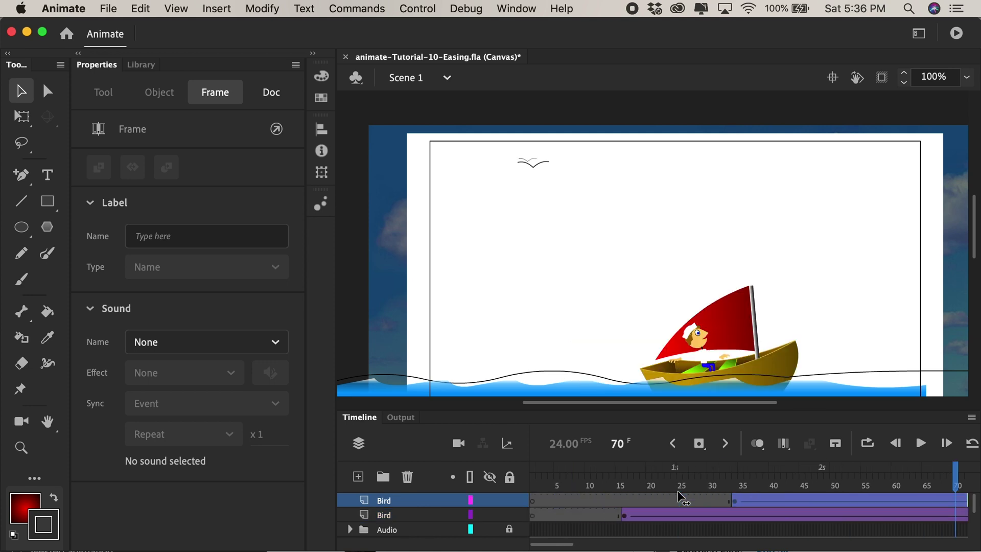
pyautogui.click(698, 500)
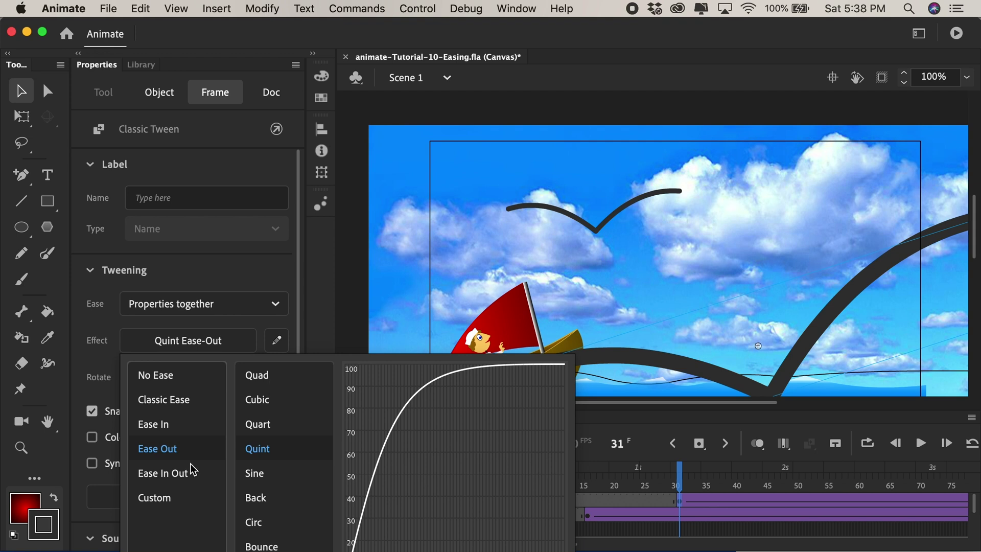
# - Start a new custom ease for the second bird and bend its curve into an S-shape
pyautogui.click(159, 475)
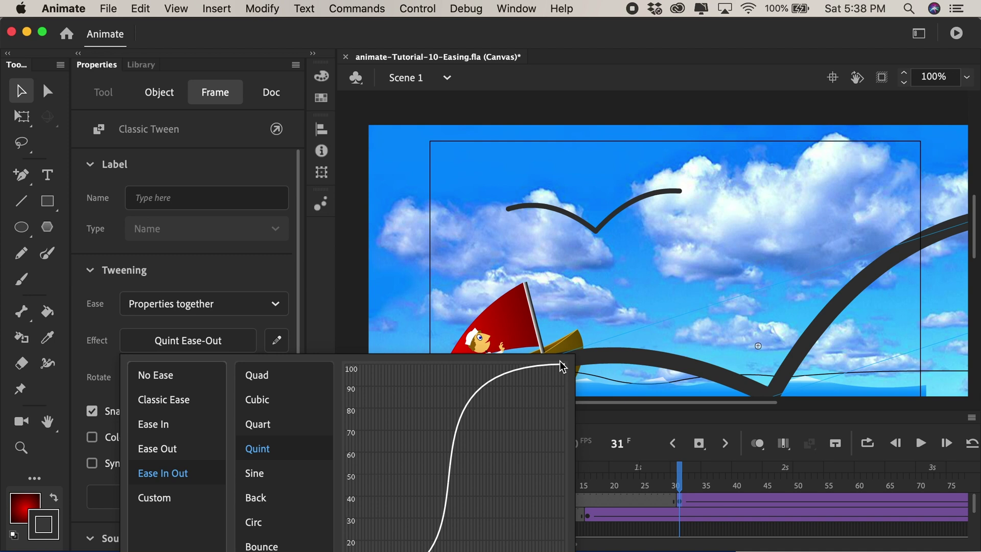
pyautogui.click(160, 503)
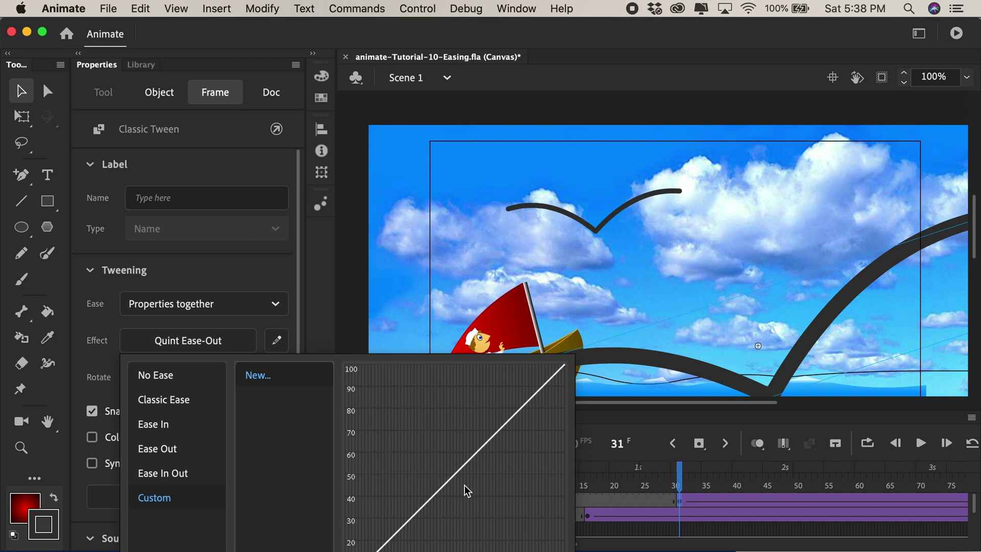
pyautogui.click(267, 381)
pyautogui.moveTo(444, 351); pyautogui.dragTo(449, 409)
pyautogui.moveTo(669, 186); pyautogui.dragTo(380, 176)
# - Save the curve as My Ease 1, apply it, and confirm it among the ease presets
pyautogui.click(628, 454)
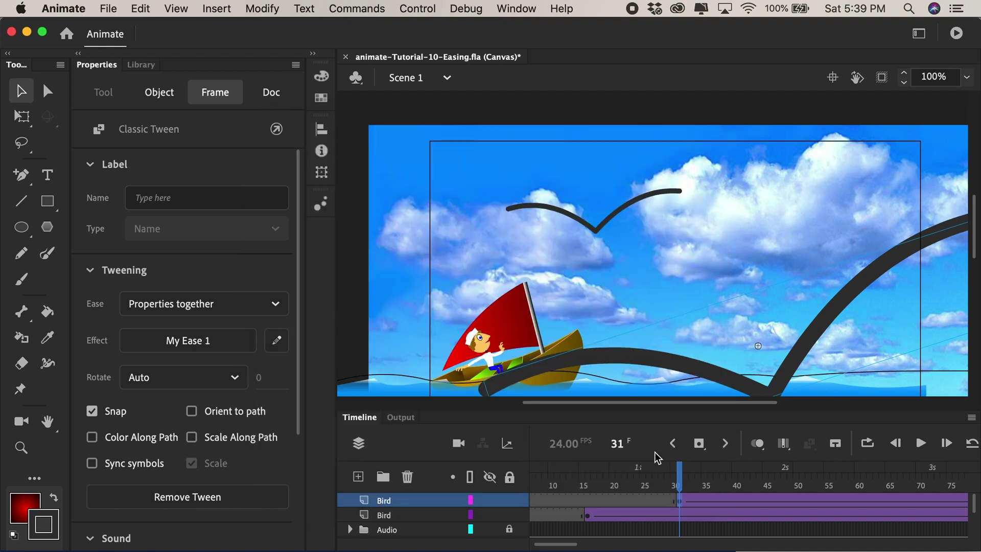
pyautogui.click(189, 342)
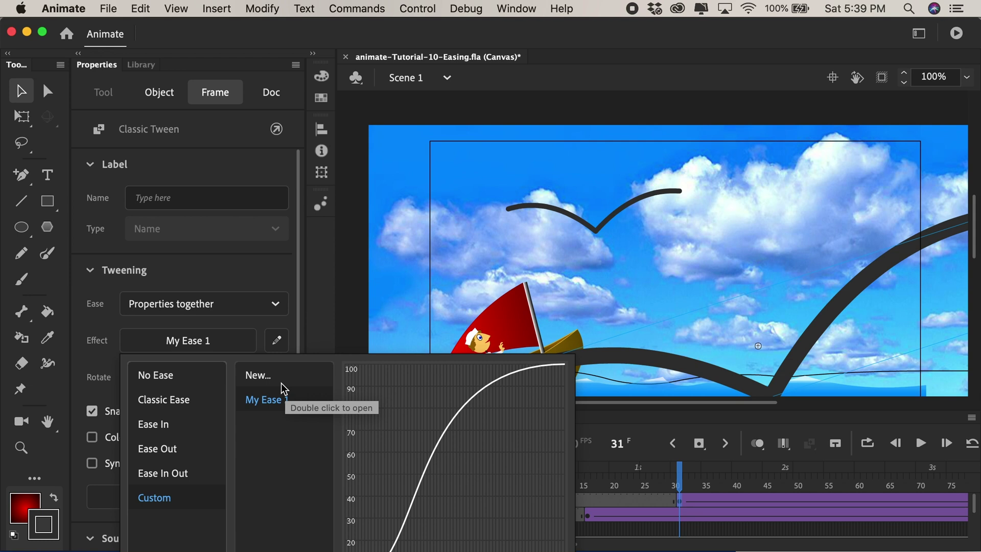
pyautogui.click(313, 341)
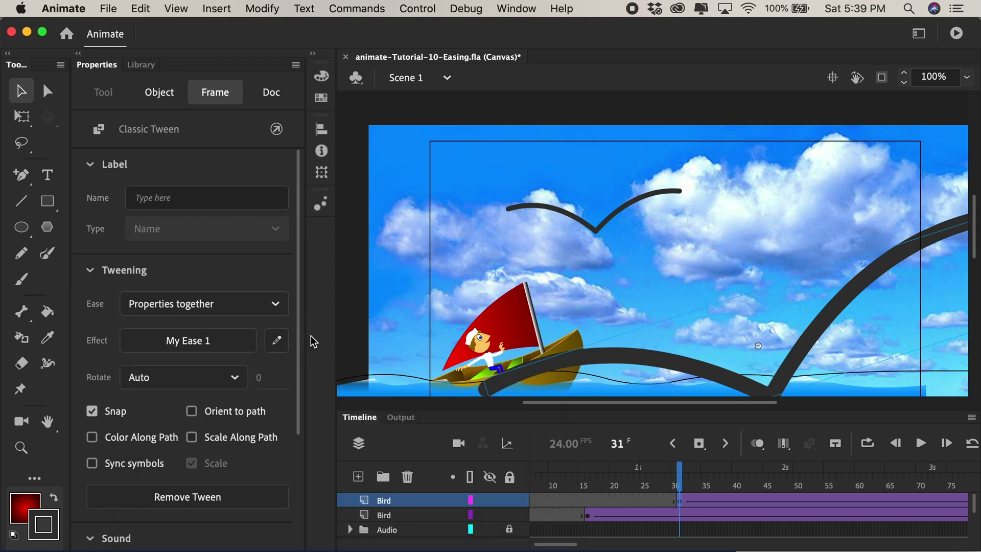